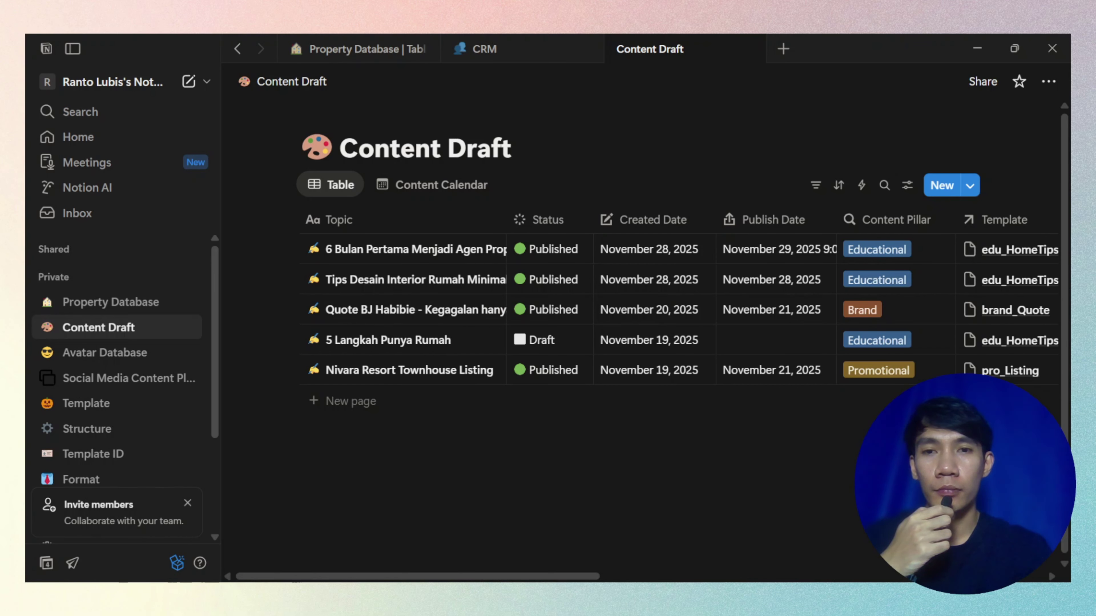
- Look over the Content Draft table, then switch to the Orshot dashboard in the browser and browse the existing design templates
{"action": "left_click_drag", "start_coordinate": [515, 577], "coordinate": [533, 561]}
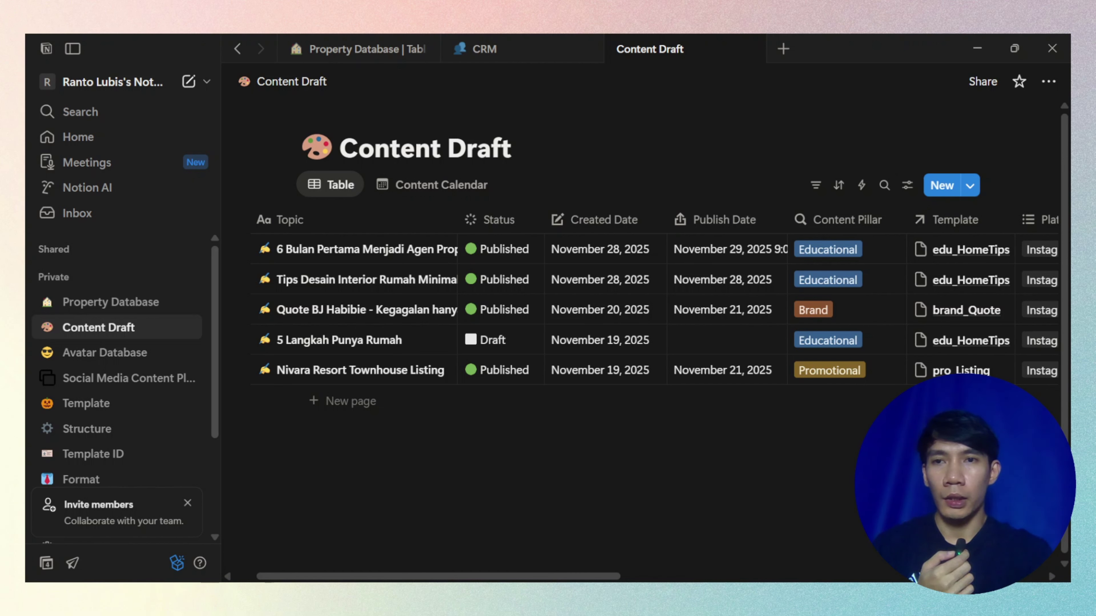
{"action": "key", "text": "alt+Tab"}
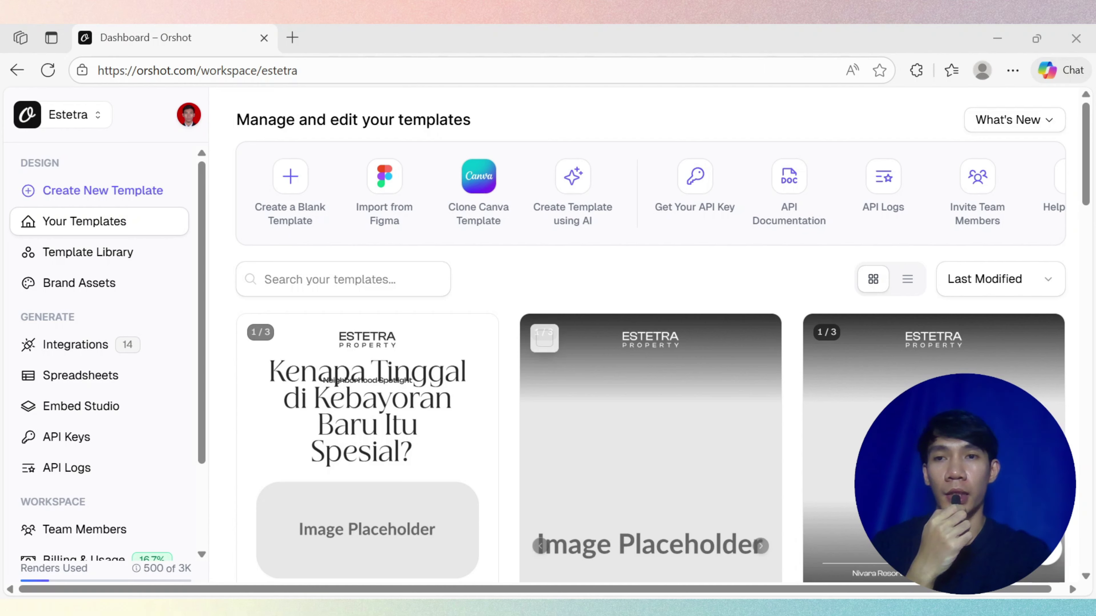
{"action": "mouse_move", "coordinate": [650, 449]}
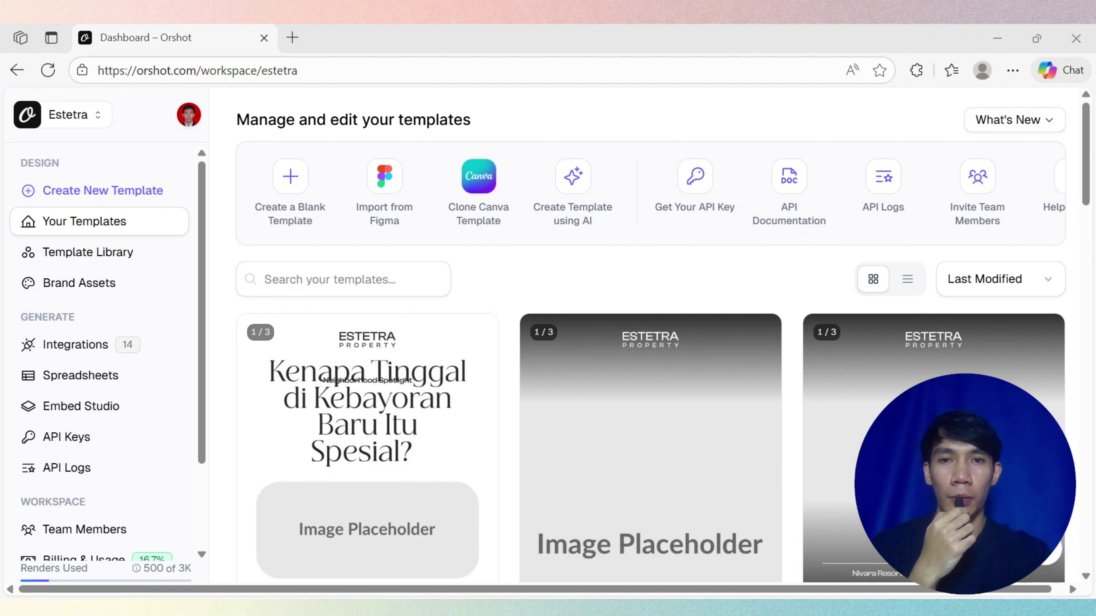
{"action": "mouse_move", "coordinate": [832, 432]}
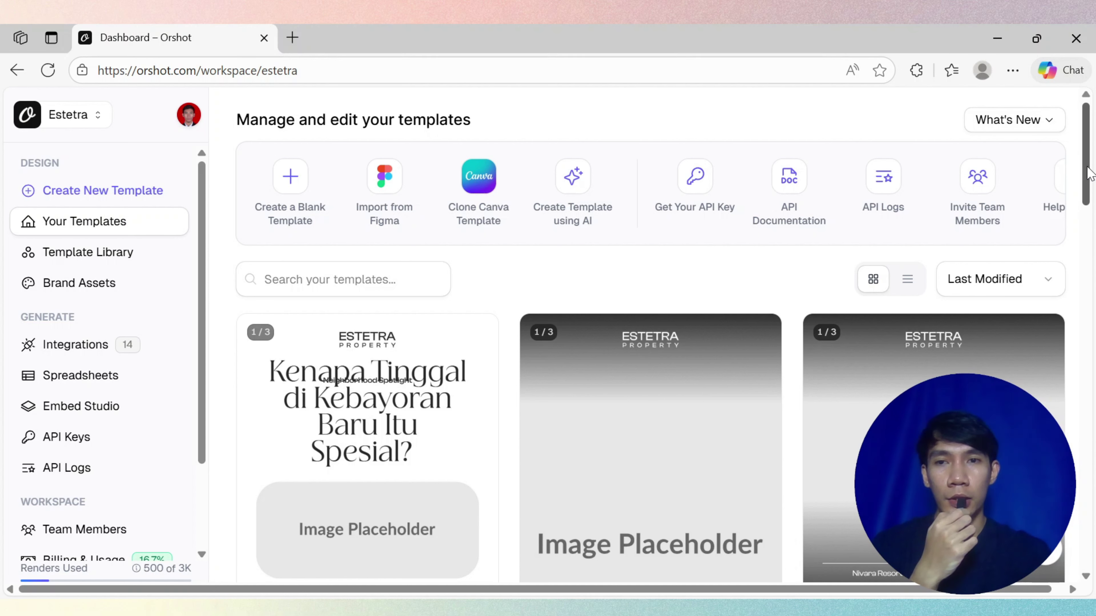
{"action": "scroll", "coordinate": [647, 337], "scroll_direction": "down", "scroll_amount": 5}
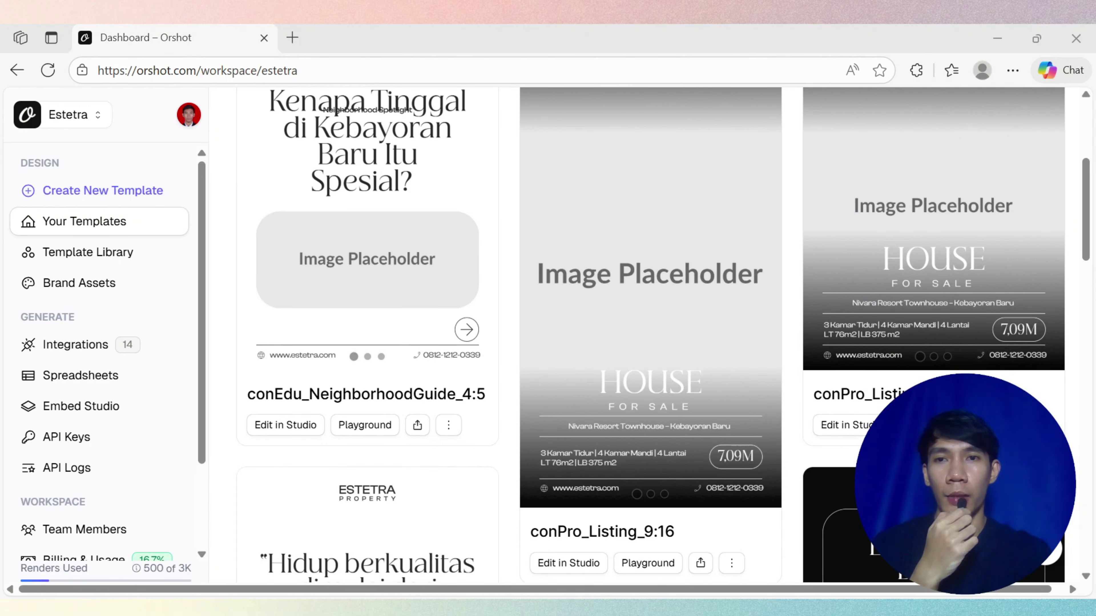
{"action": "scroll", "coordinate": [1090, 190], "scroll_direction": "down", "scroll_amount": 1}
{"action": "left_click_drag", "start_coordinate": [1090, 190], "coordinate": [1090, 388]}
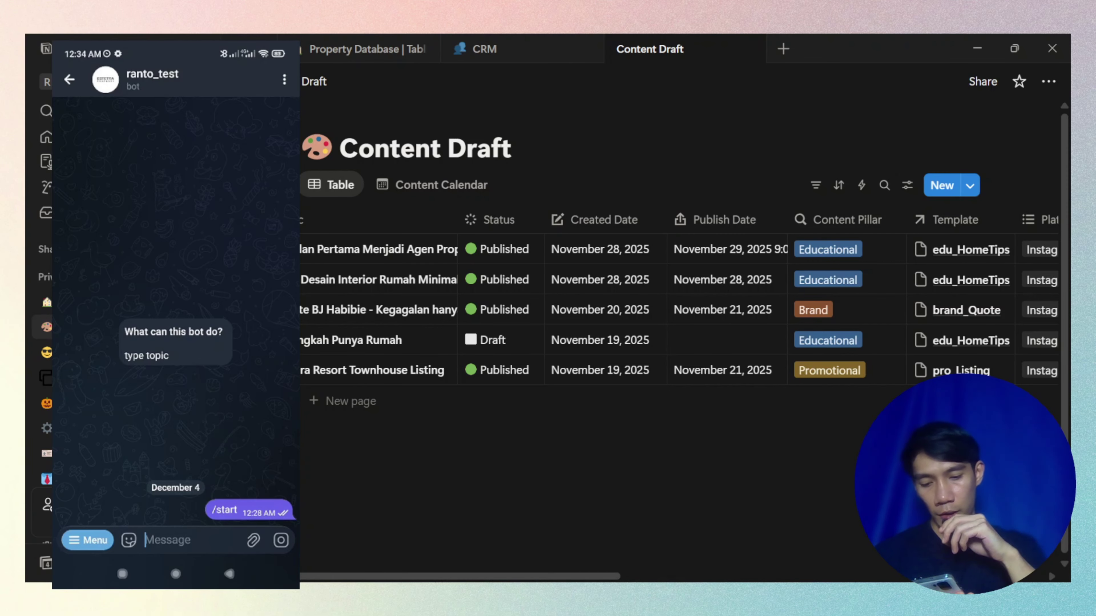
- Send the Telegram bot the request "hi tolong buatin konten carousel tentang ciri2 arsitektur style Japandi"
{"action": "left_click", "coordinate": [190, 540]}
{"action": "type", "text": "hi tolong buatin konten carousel tentang ciri2 arsitektur style "}
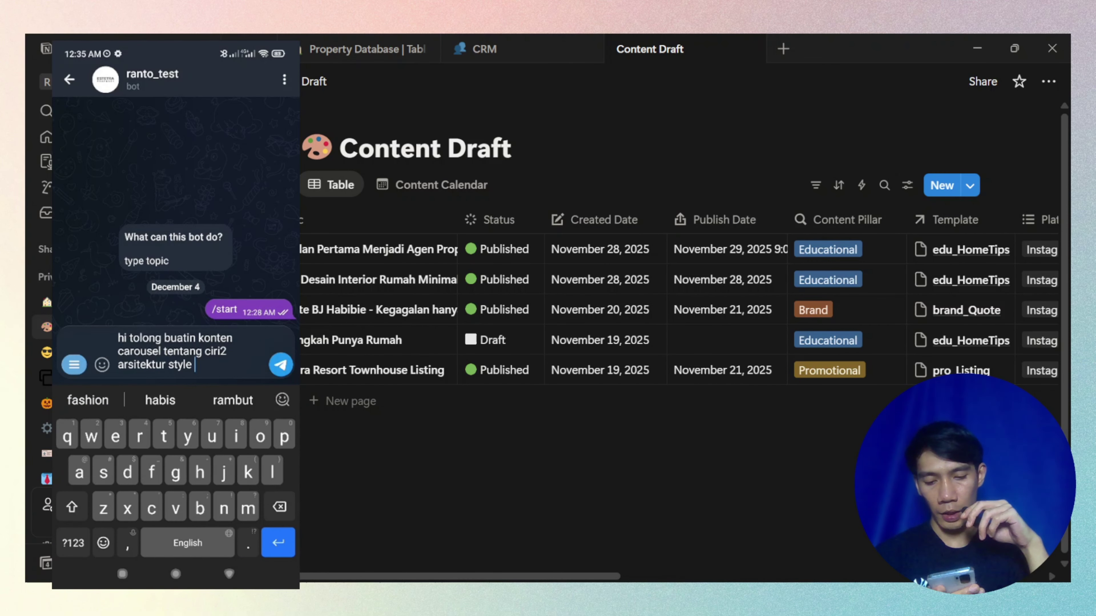
{"action": "type", "text": "Japandi"}
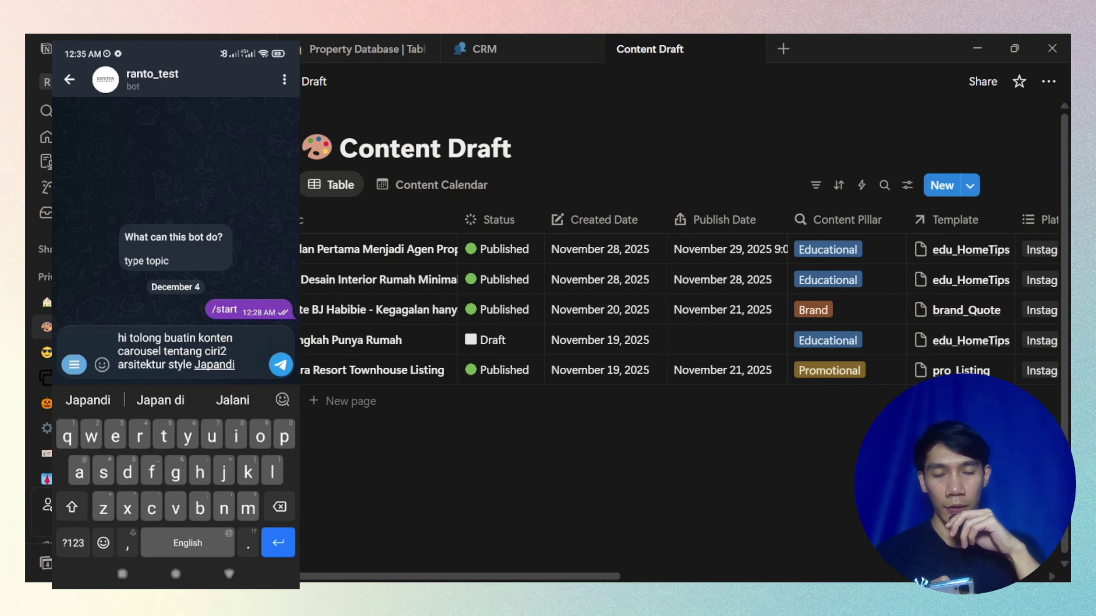
{"action": "left_click", "coordinate": [281, 365]}
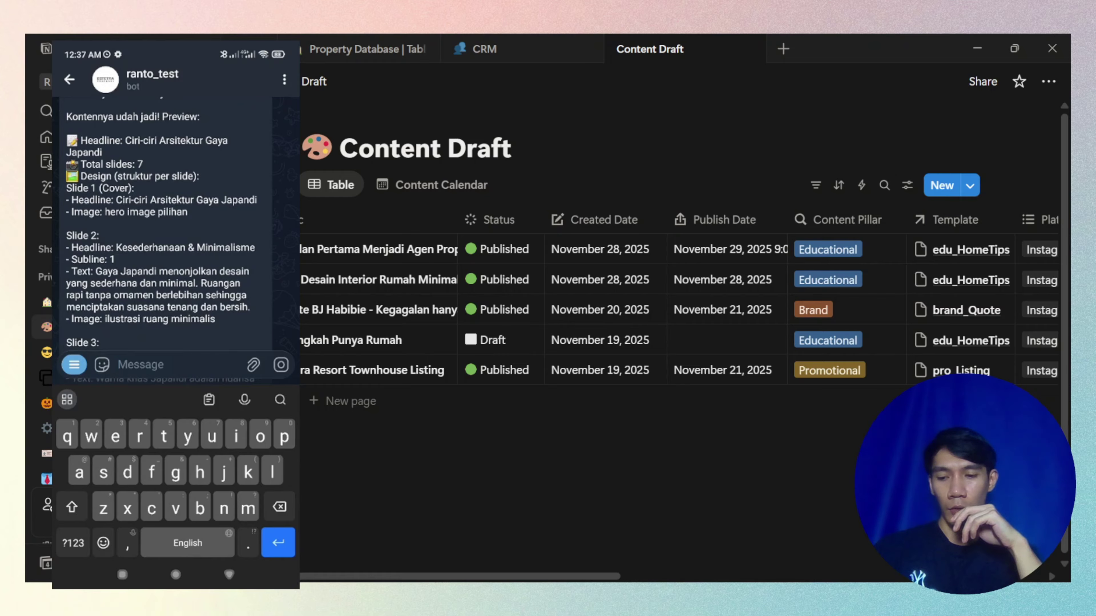
- Read through the bot's slide-by-slide content preview and reply "kontennya udah oke lanjut design yaa untuk upload di Instagram"
{"action": "scroll", "coordinate": [168, 225], "scroll_direction": "down", "scroll_amount": 2}
{"action": "scroll", "coordinate": [169, 224], "scroll_direction": "down", "scroll_amount": 1}
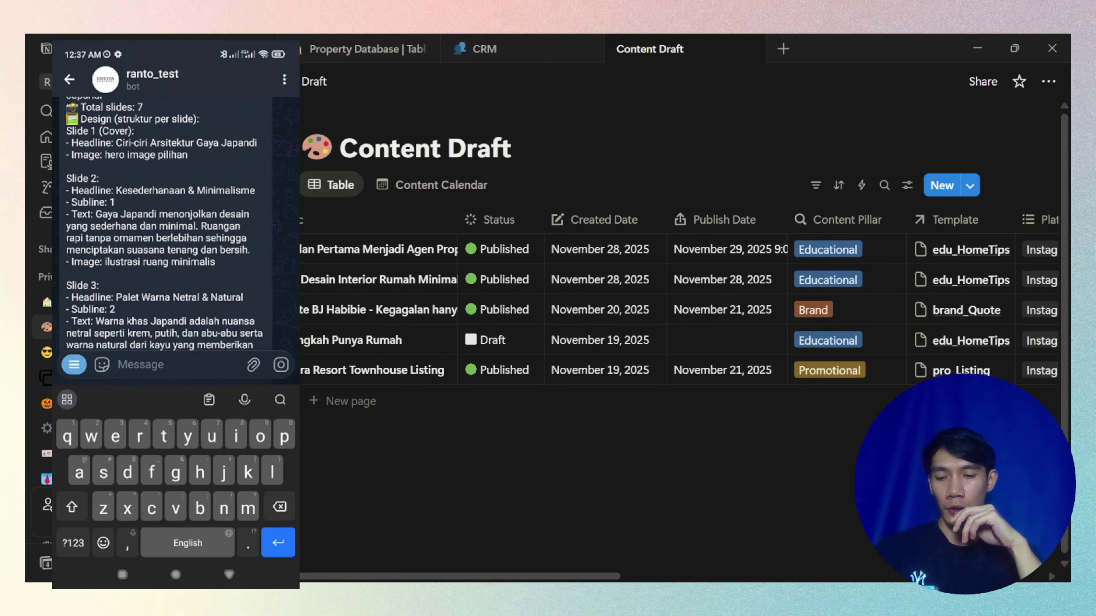
{"action": "scroll", "coordinate": [168, 225], "scroll_direction": "down", "scroll_amount": 5}
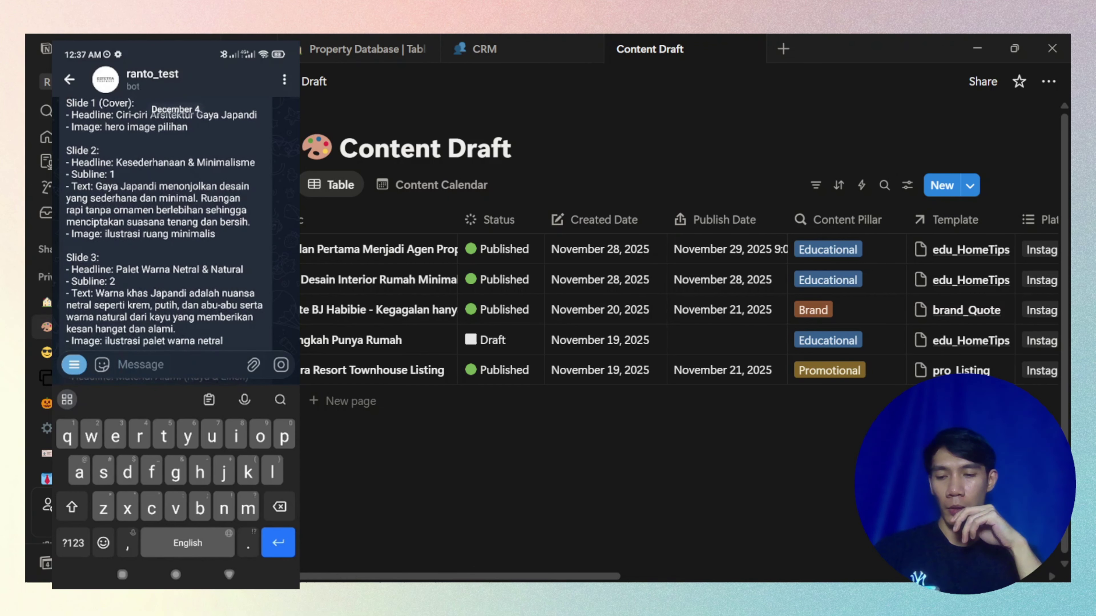
{"action": "scroll", "coordinate": [169, 225], "scroll_direction": "down", "scroll_amount": 2}
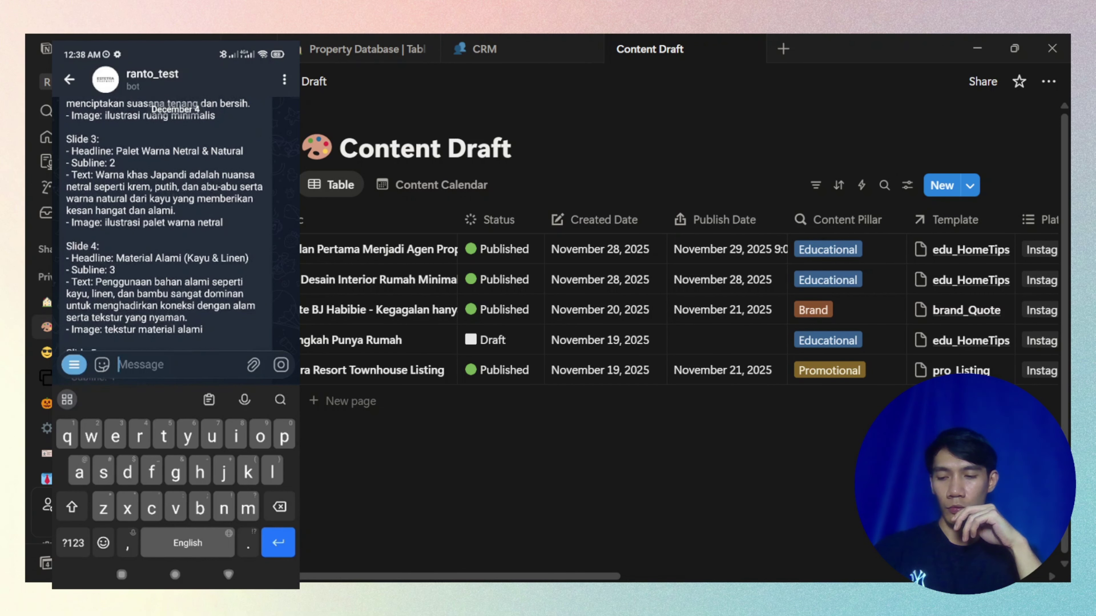
{"action": "scroll", "coordinate": [169, 224], "scroll_direction": "down", "scroll_amount": 10}
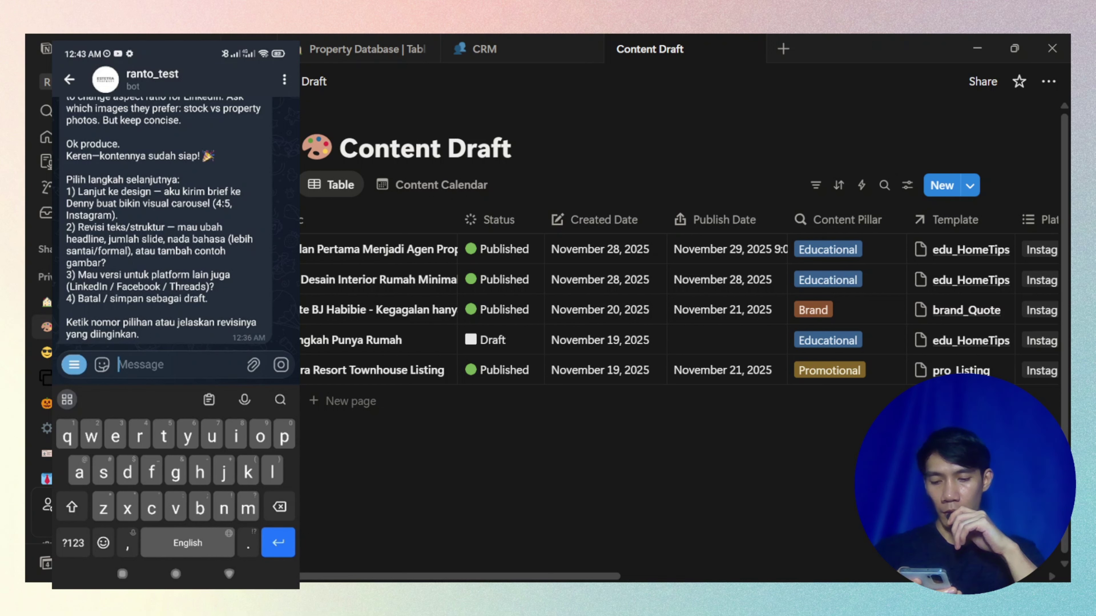
{"action": "type", "text": "kontennya udah oke lanjut design yaa untuk"}
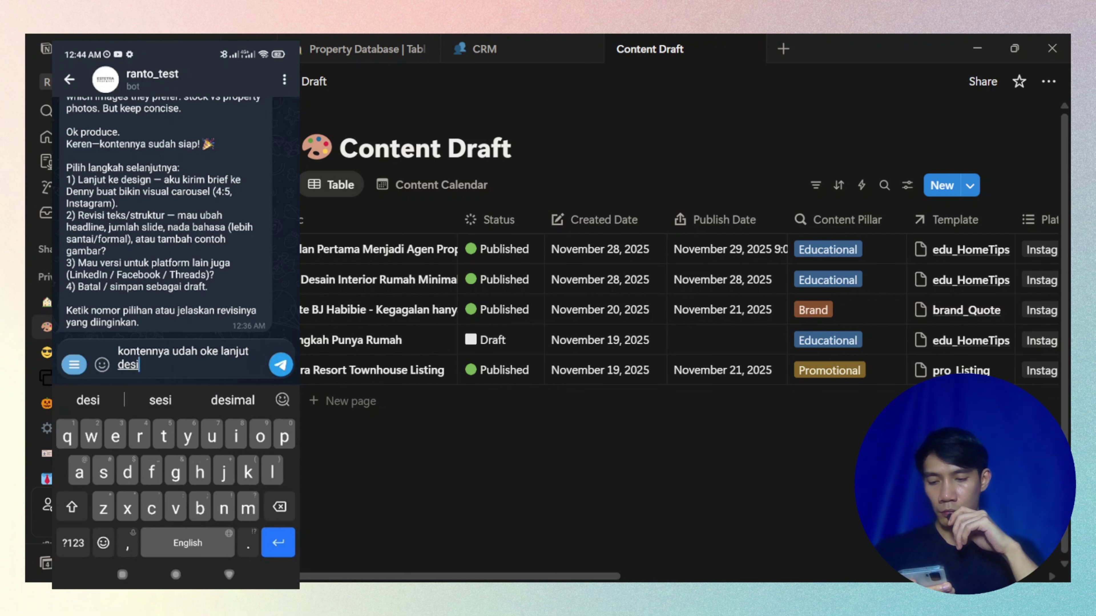
{"action": "type", "text": " upload di Instagram"}
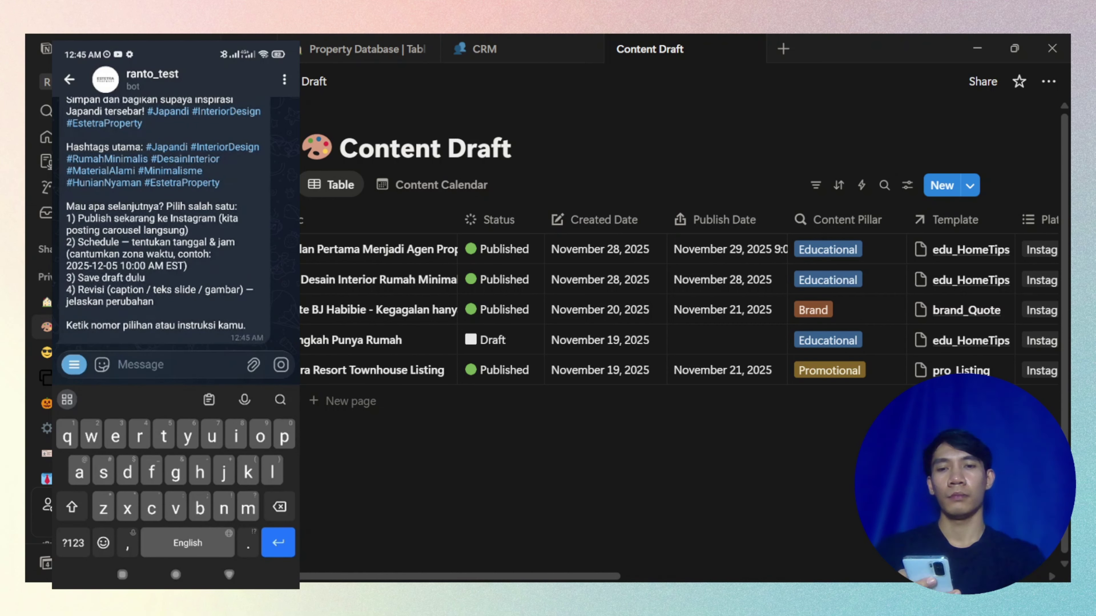
- Review the bot's design reply with its caption and slide links, and open the preview image of the slide 1 cover
{"action": "scroll", "coordinate": [163, 224], "scroll_direction": "up", "scroll_amount": 10}
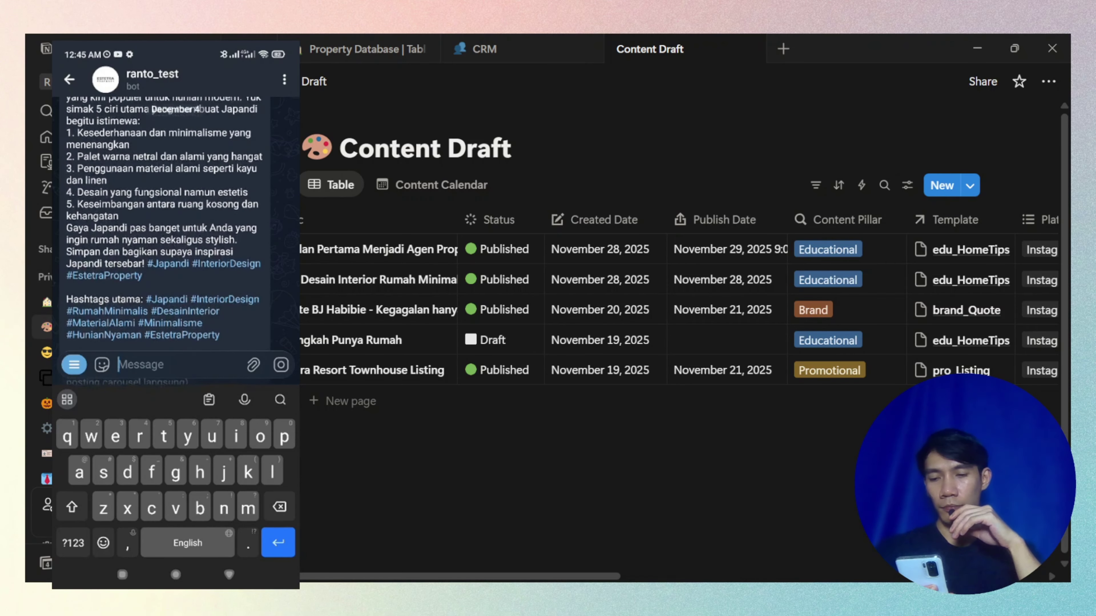
{"action": "scroll", "coordinate": [164, 224], "scroll_direction": "up", "scroll_amount": 10}
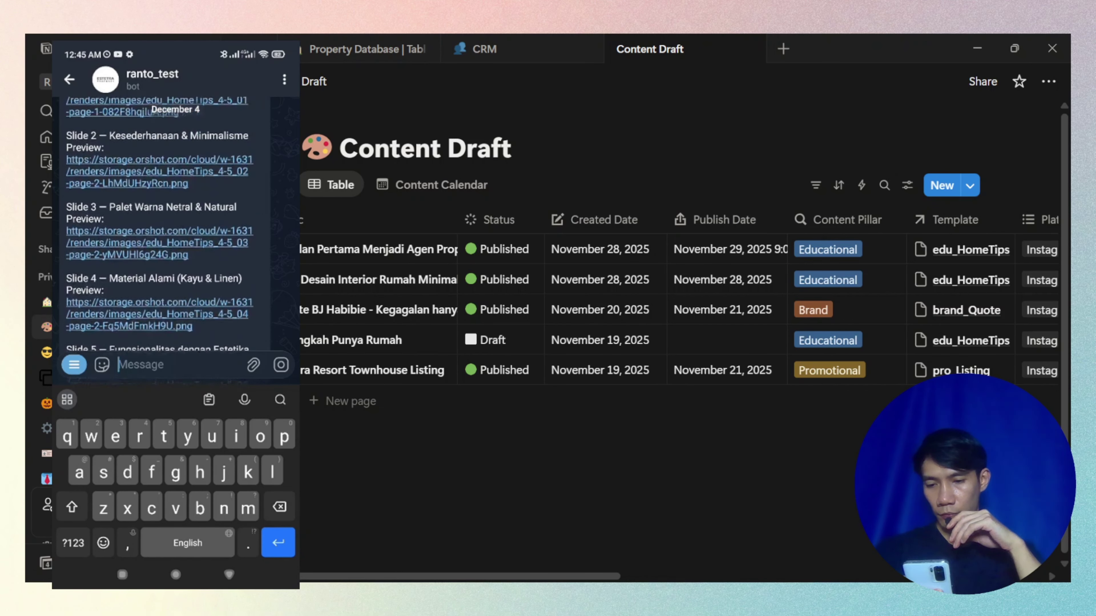
{"action": "scroll", "coordinate": [163, 225], "scroll_direction": "up", "scroll_amount": 5}
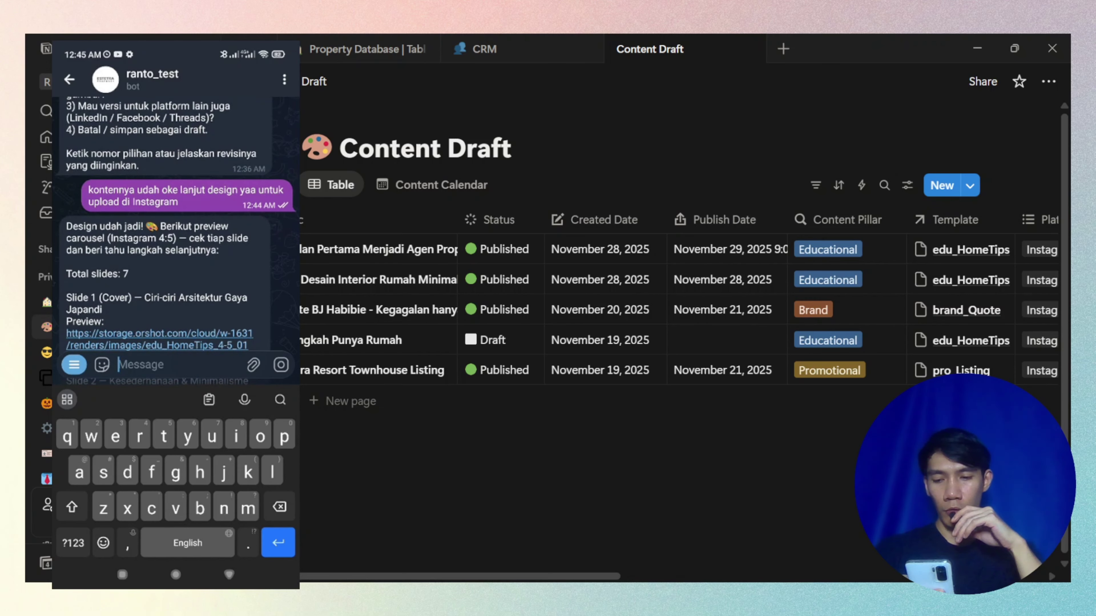
{"action": "scroll", "coordinate": [164, 224], "scroll_direction": "down", "scroll_amount": 2}
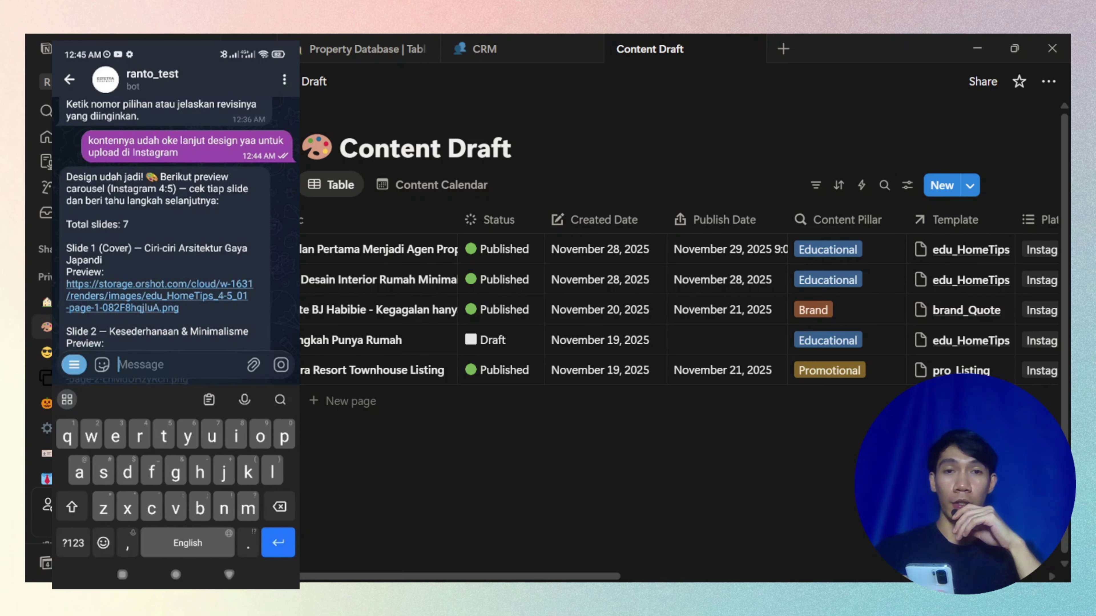
{"action": "scroll", "coordinate": [177, 240], "scroll_direction": "down", "scroll_amount": 1}
{"action": "scroll", "coordinate": [163, 225], "scroll_direction": "down", "scroll_amount": 3}
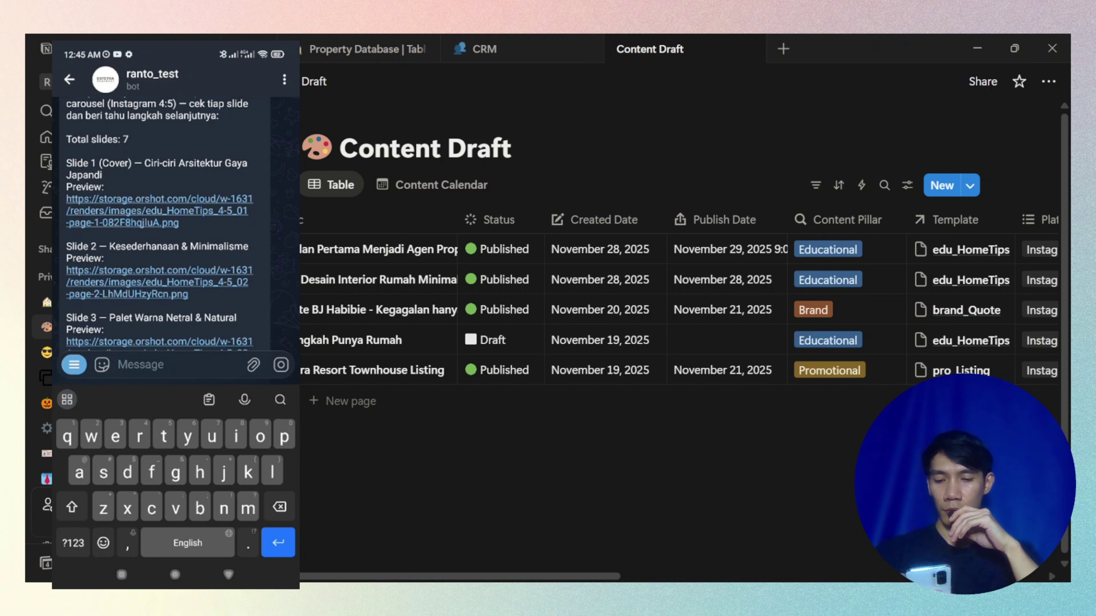
{"action": "left_click", "coordinate": [157, 210]}
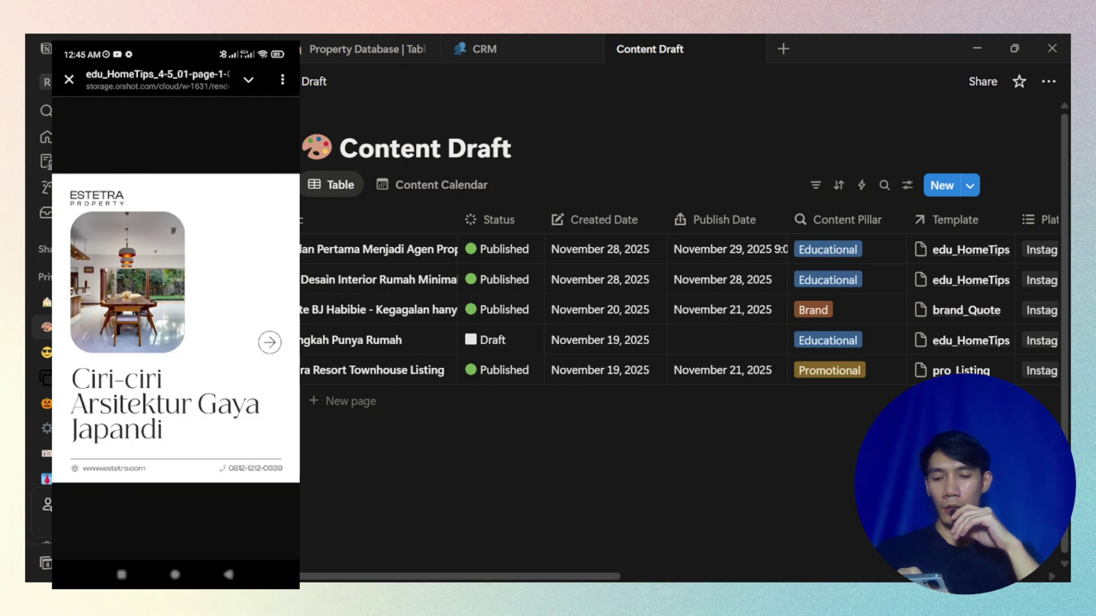
{"action": "left_click", "coordinate": [69, 79]}
{"action": "left_click", "coordinate": [147, 387]}
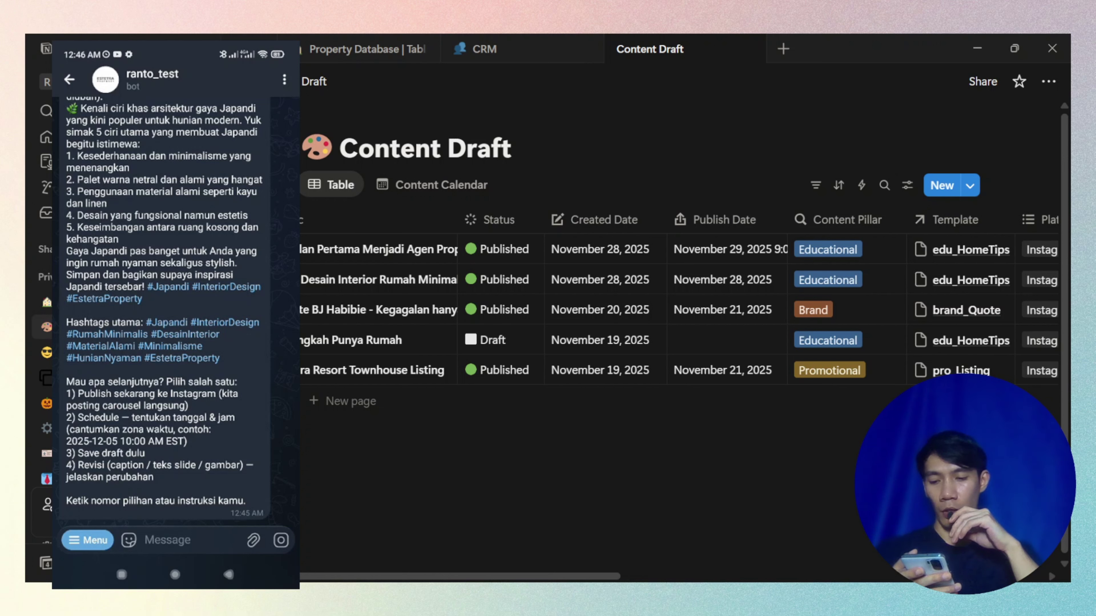
- Ask the bot "jadwalin untuk posting besok jam 10 pagi" and confirm the schedule with "iya bener 4 desember 10 pagi WIB"
{"action": "type", "text": "jadwalin untuk posting besok jam 10 pag"}
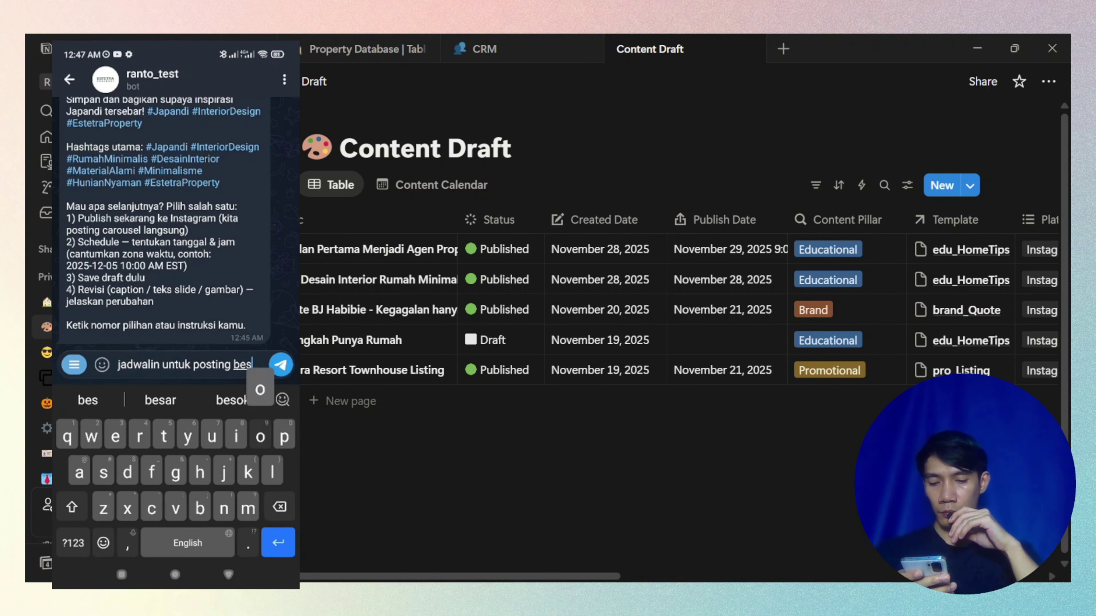
{"action": "type", "text": "i"}
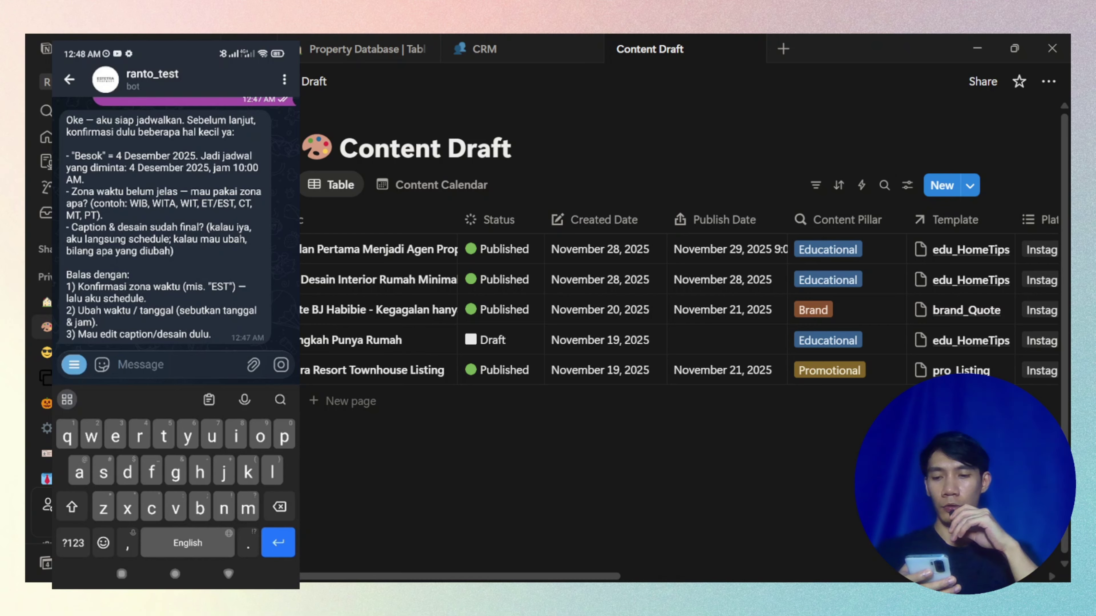
{"action": "type", "text": "iya bener"}
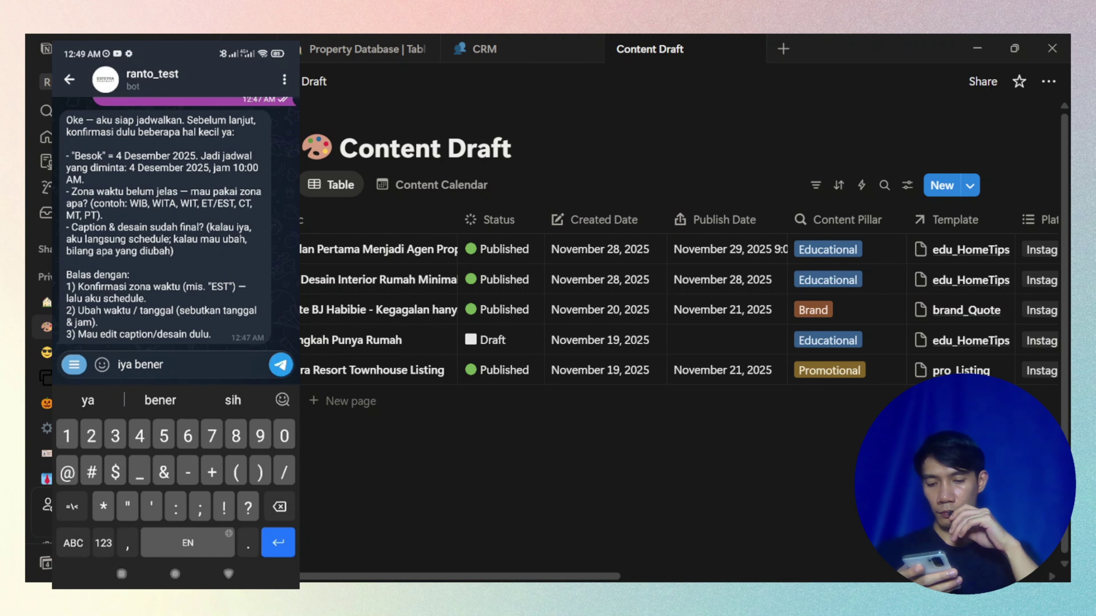
{"action": "type", "text": " 4 desember 10 pagi WIB"}
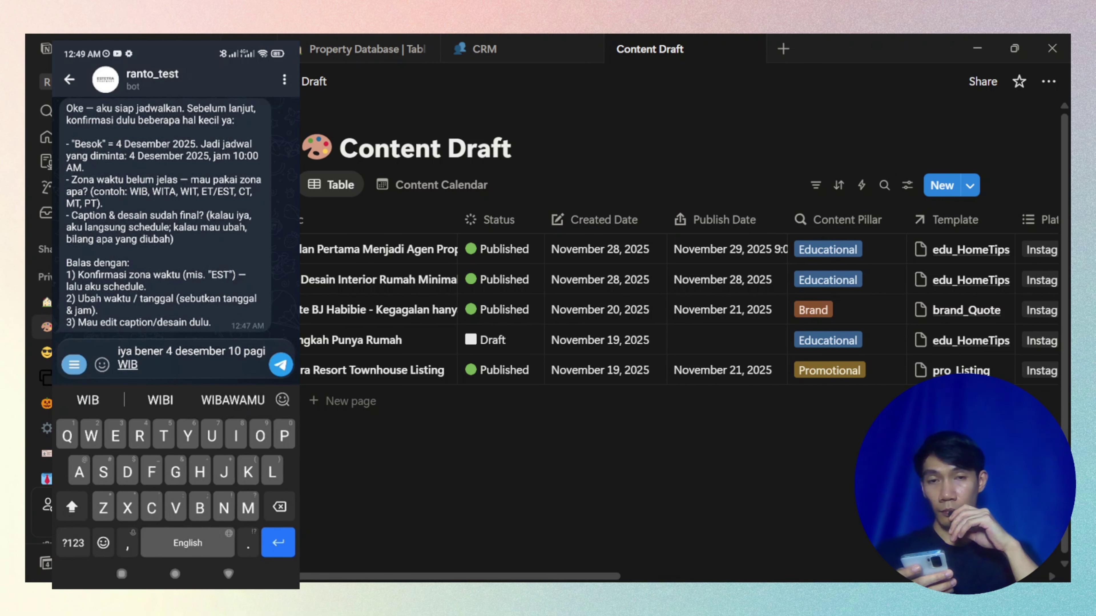
{"action": "left_click", "coordinate": [281, 365]}
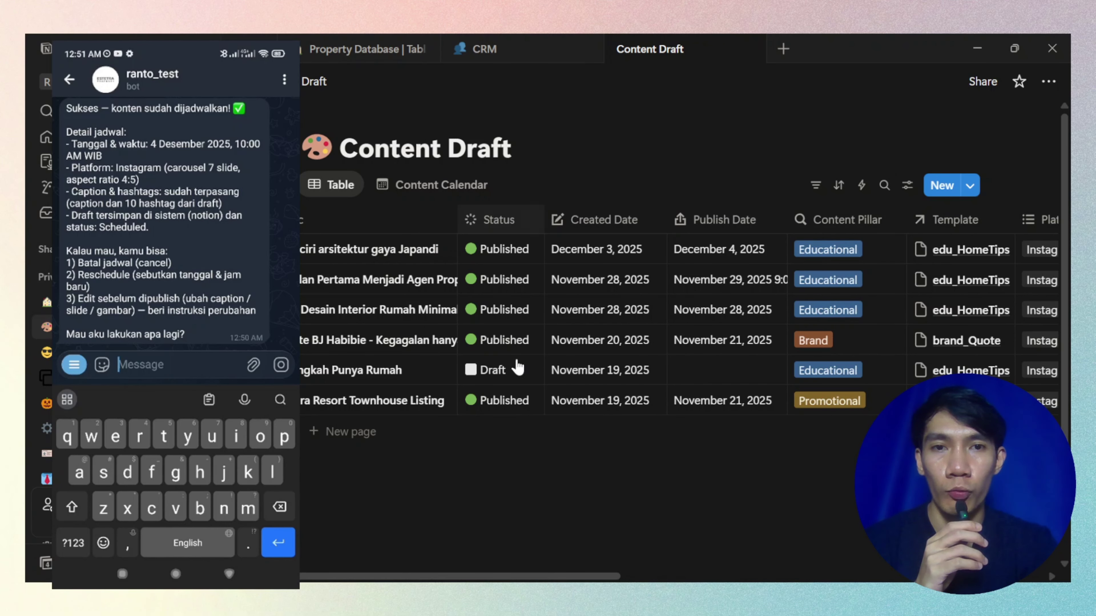
- Inspect the Japandi entry in Notion's Content Draft table, viewing its first and fifth design images and opening its full caption text
{"action": "left_click_drag", "start_coordinate": [435, 576], "coordinate": [509, 579]}
{"action": "scroll", "coordinate": [682, 290], "scroll_direction": "right", "scroll_amount": 5}
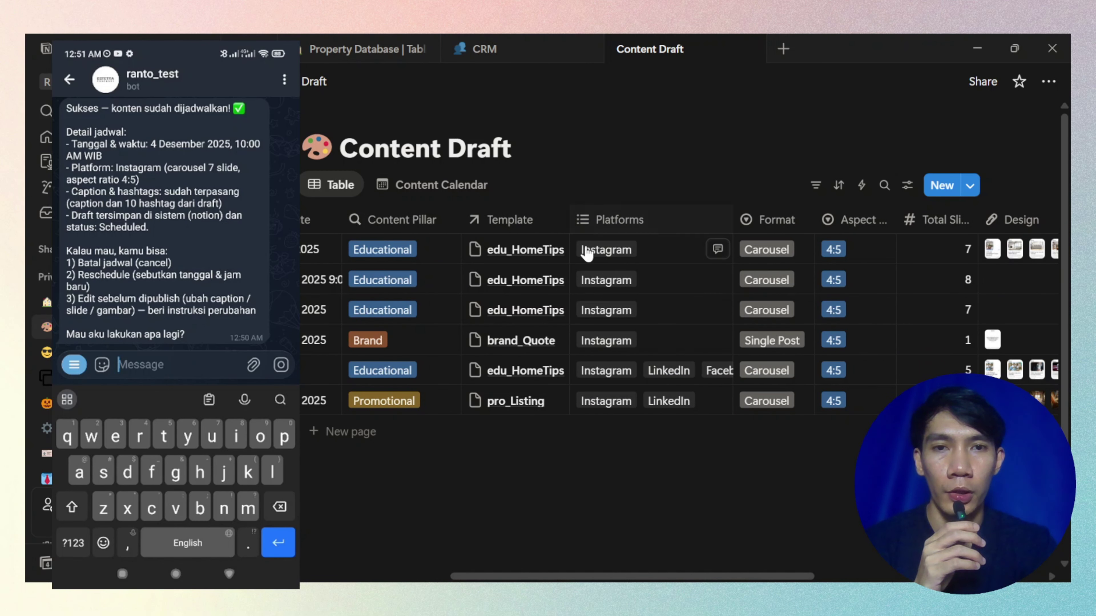
{"action": "left_click_drag", "start_coordinate": [556, 578], "coordinate": [692, 574]}
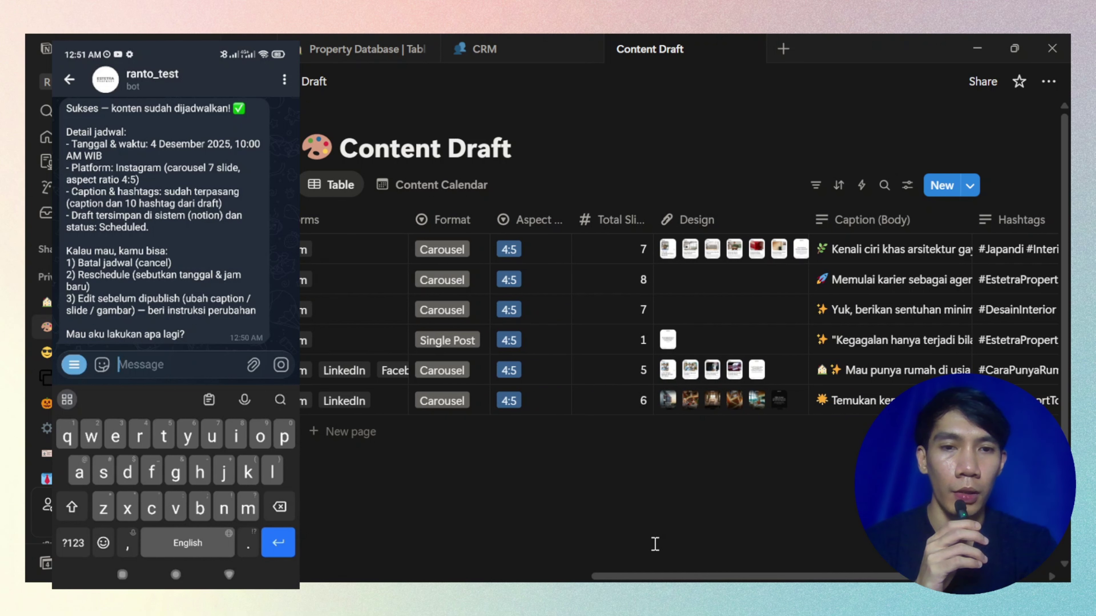
{"action": "scroll", "coordinate": [643, 406], "scroll_direction": "right", "scroll_amount": 3}
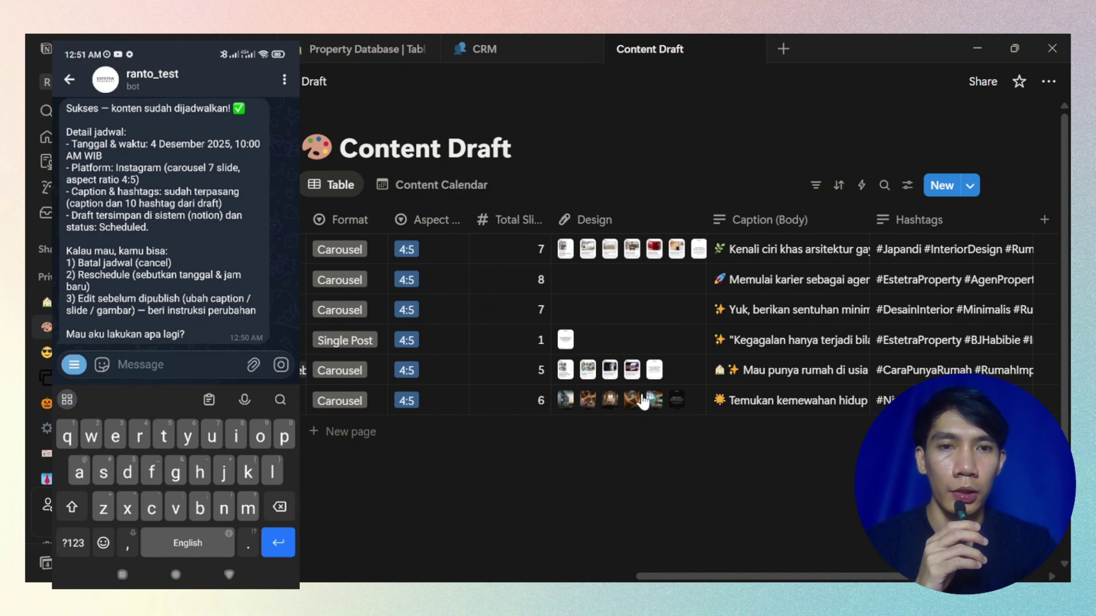
{"action": "left_click", "coordinate": [562, 249]}
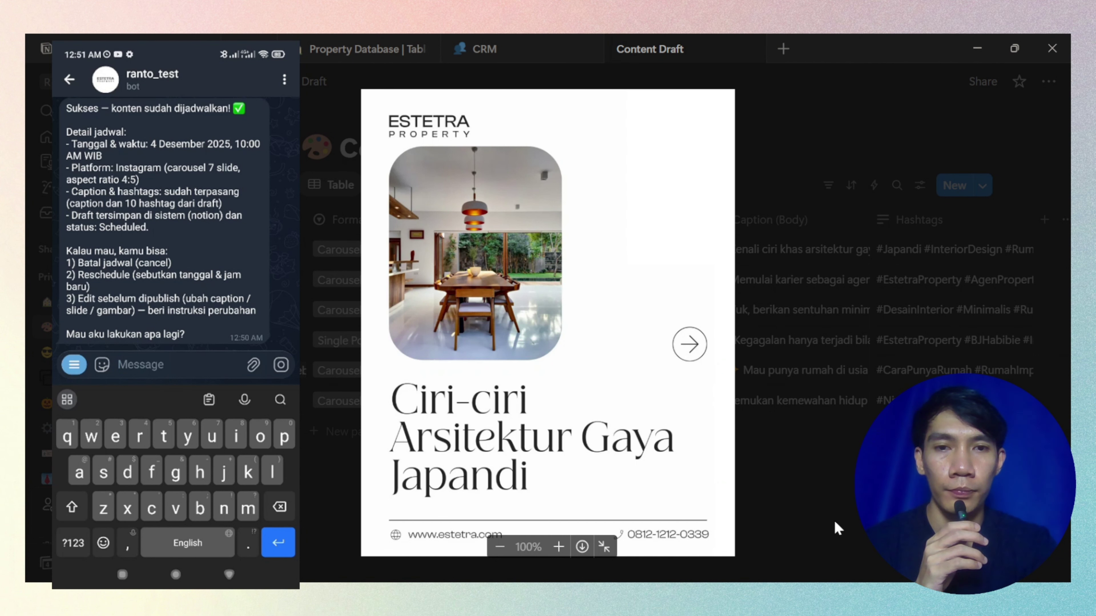
{"action": "left_click", "coordinate": [833, 520]}
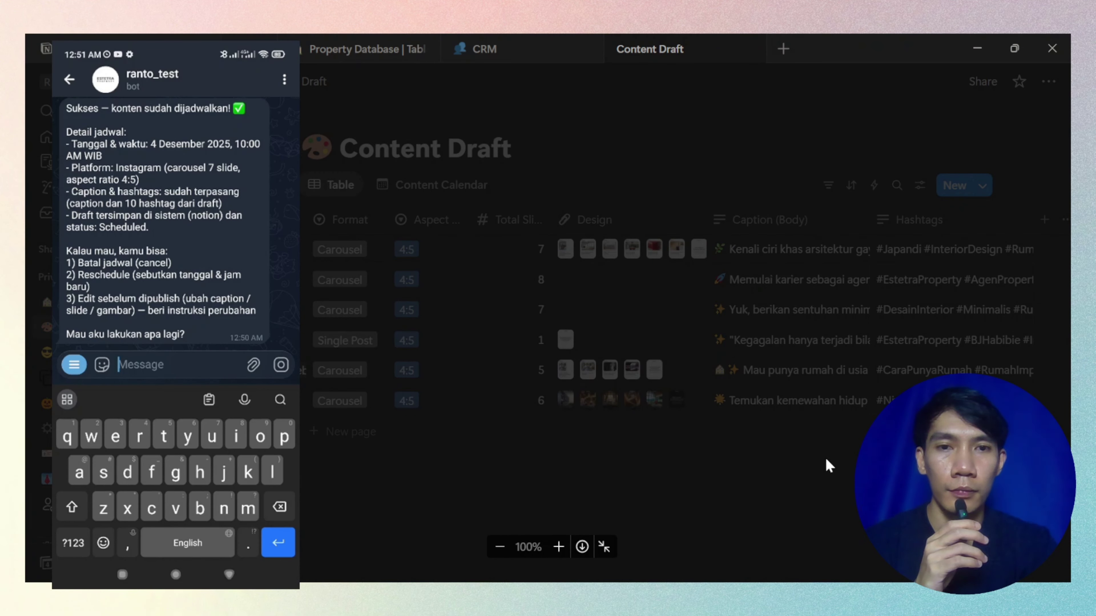
{"action": "left_click", "coordinate": [824, 457]}
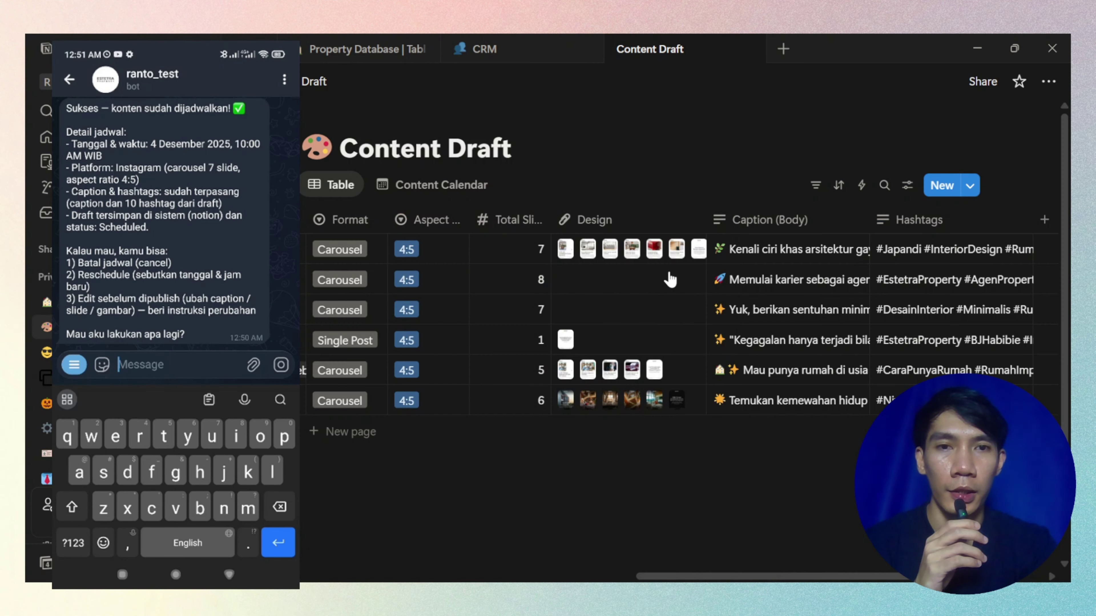
{"action": "left_click", "coordinate": [654, 249]}
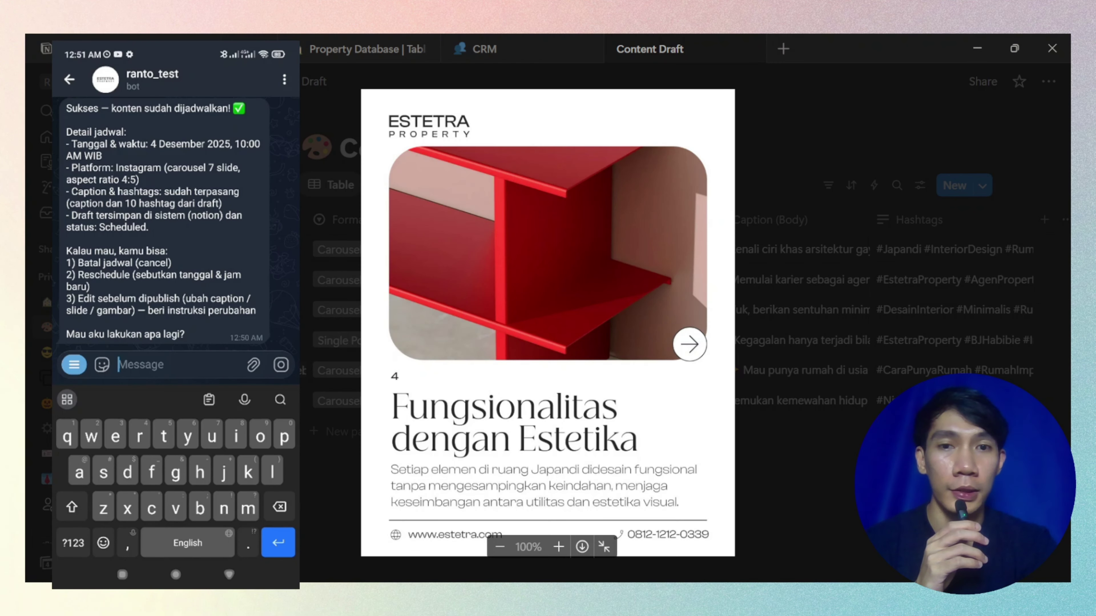
{"action": "left_click", "coordinate": [587, 559]}
{"action": "left_click", "coordinate": [777, 249]}
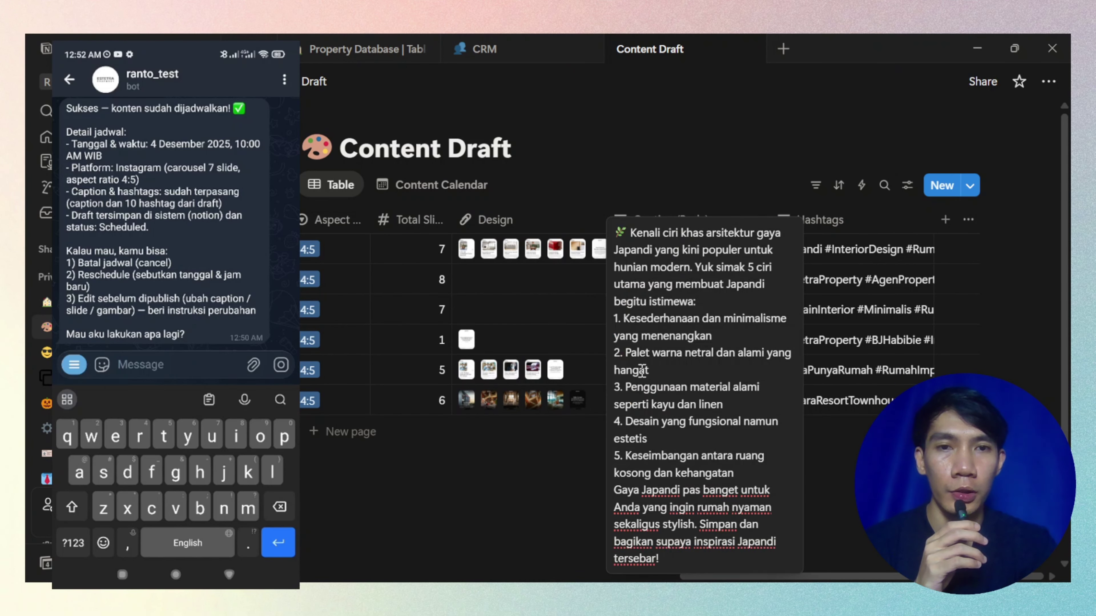
- View the full hashtags of the Japandi entry and return to the first columns of the Content Draft table
{"action": "key", "text": "Escape"}
{"action": "left_click", "coordinate": [819, 250]}
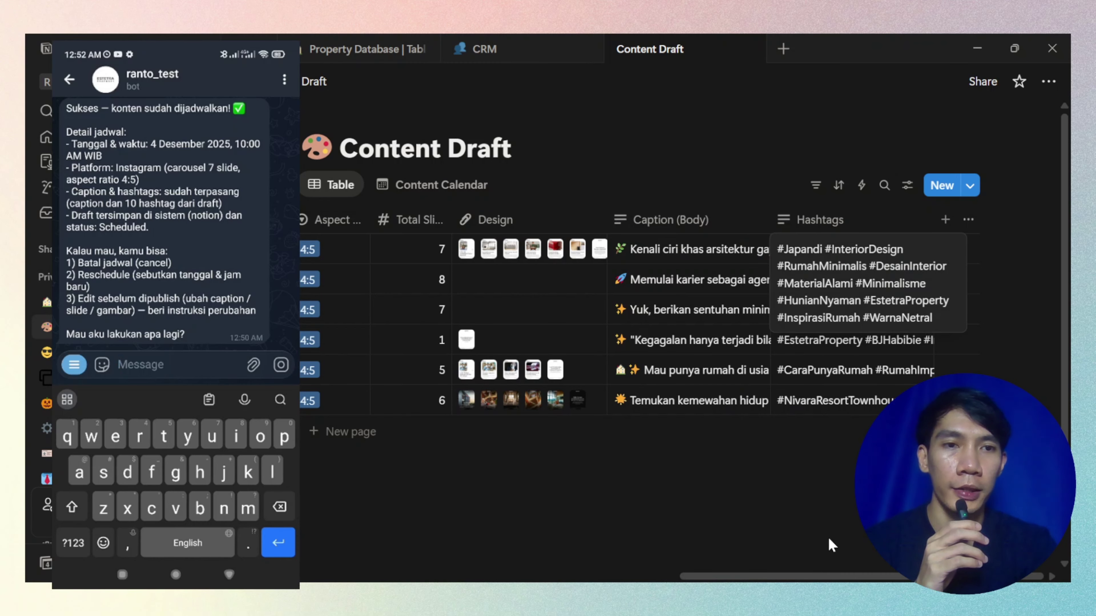
{"action": "key", "text": "Escape"}
{"action": "key", "text": "Escape"}
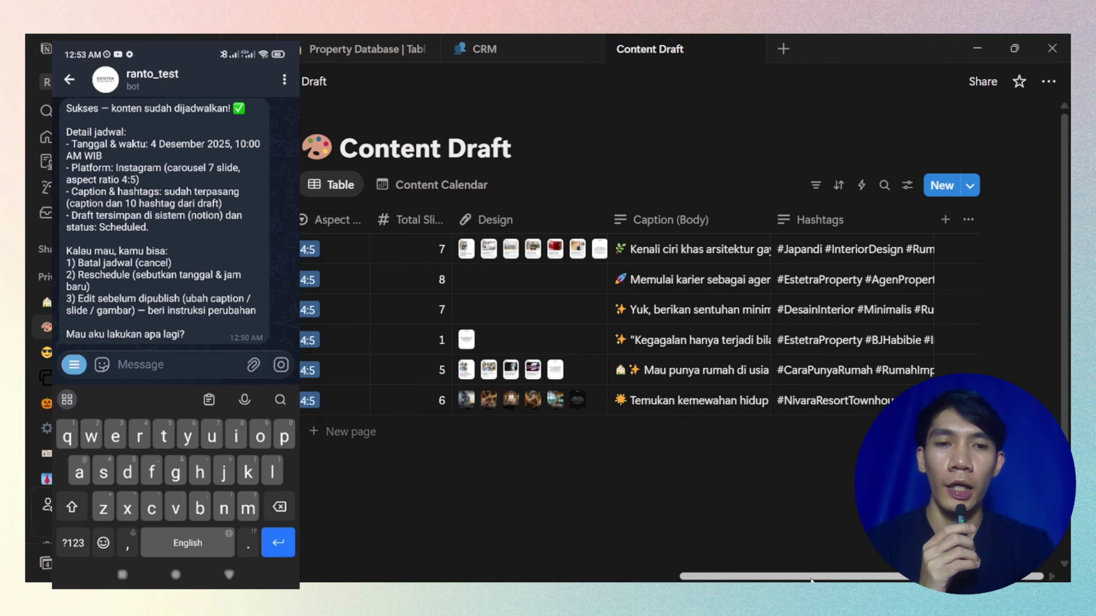
{"action": "left_click_drag", "start_coordinate": [811, 580], "coordinate": [361, 543]}
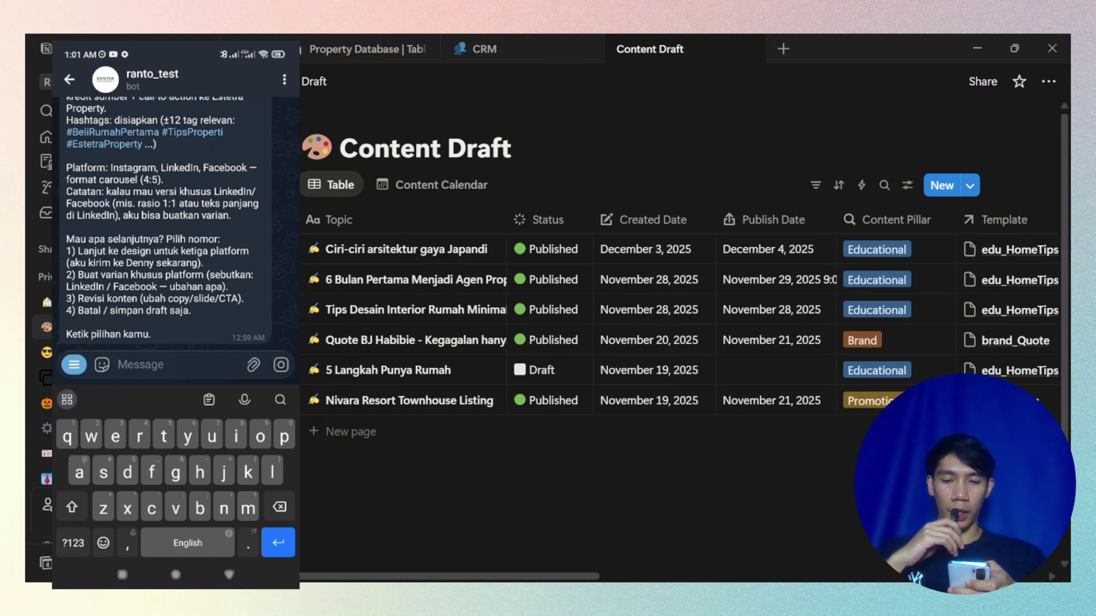
- Reply to the bot "lanjut design. aspect rationya samain aja 4:5" and open the slide 1 cover preview from its design reply
{"action": "type", "text": "lanjut design. aspect rationya sama"}
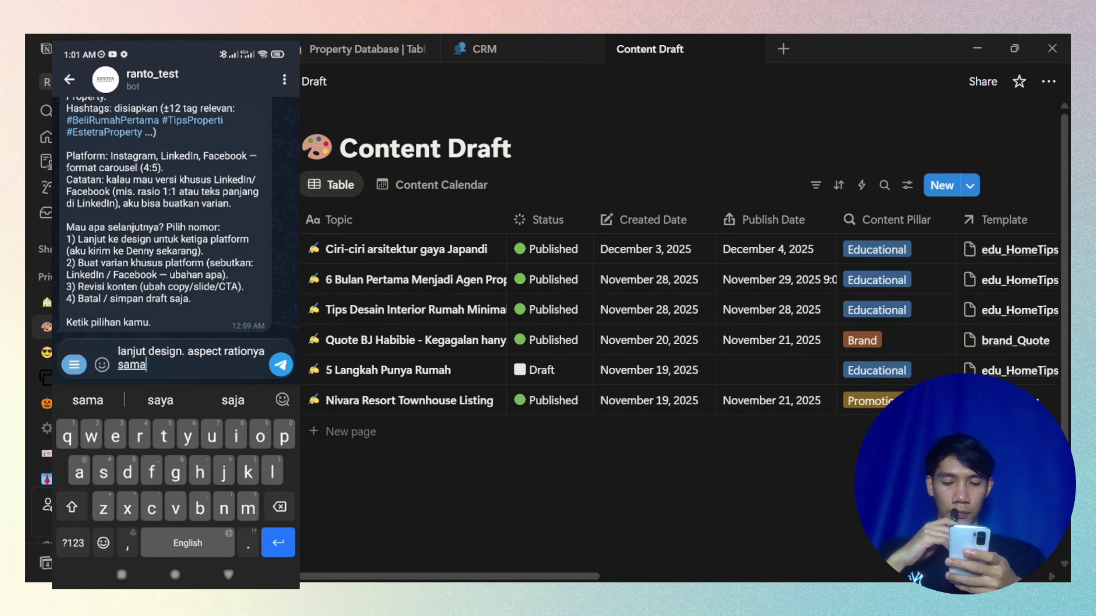
{"action": "type", "text": "in aja 4:5"}
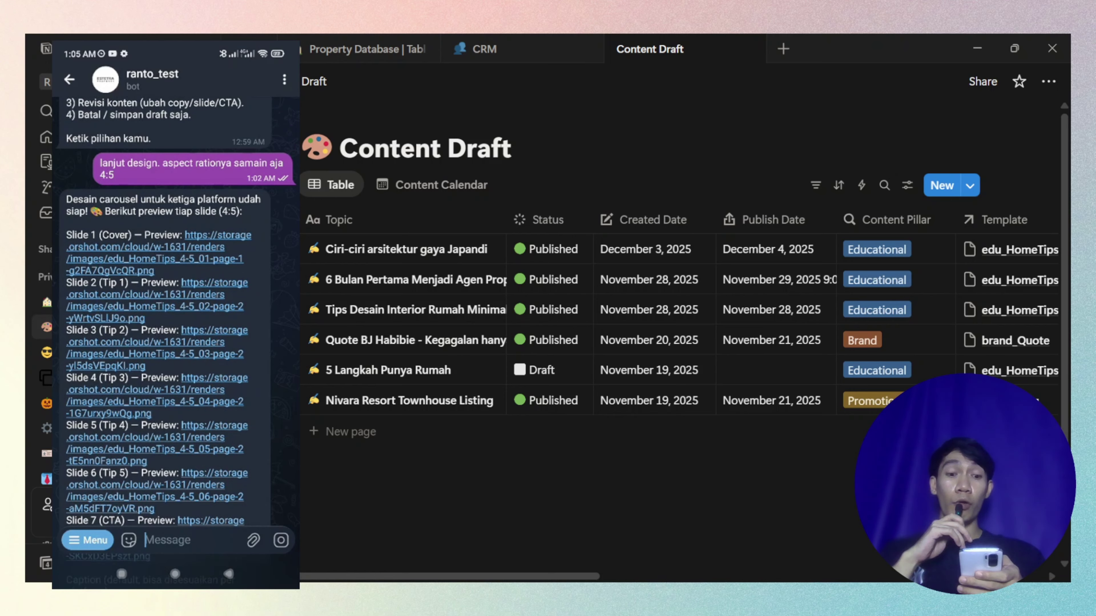
{"action": "scroll", "coordinate": [175, 310], "scroll_direction": "down", "scroll_amount": 1}
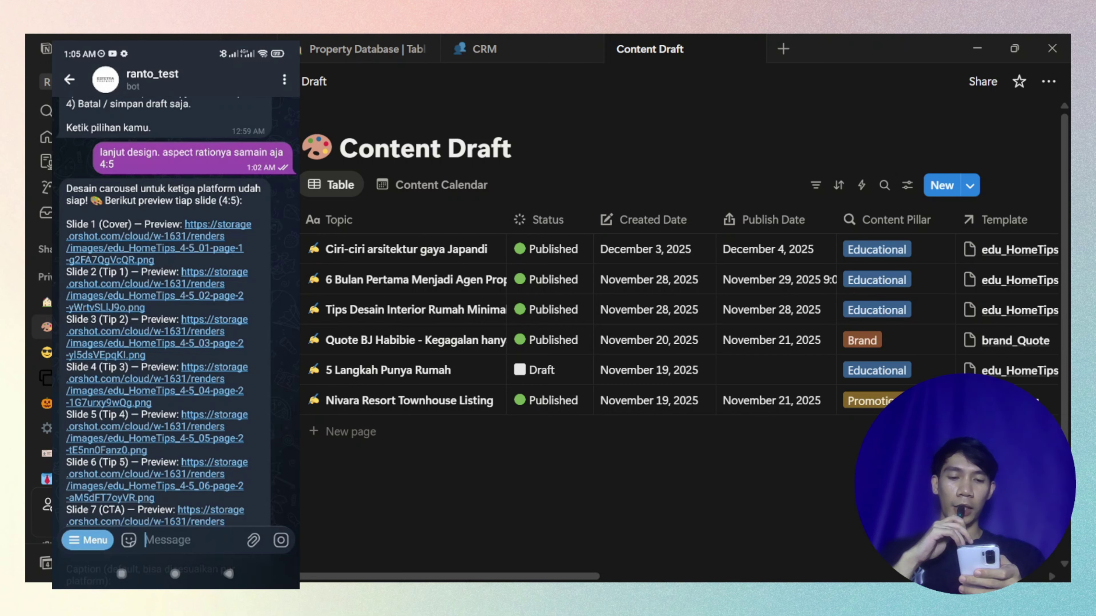
{"action": "left_click", "coordinate": [155, 242]}
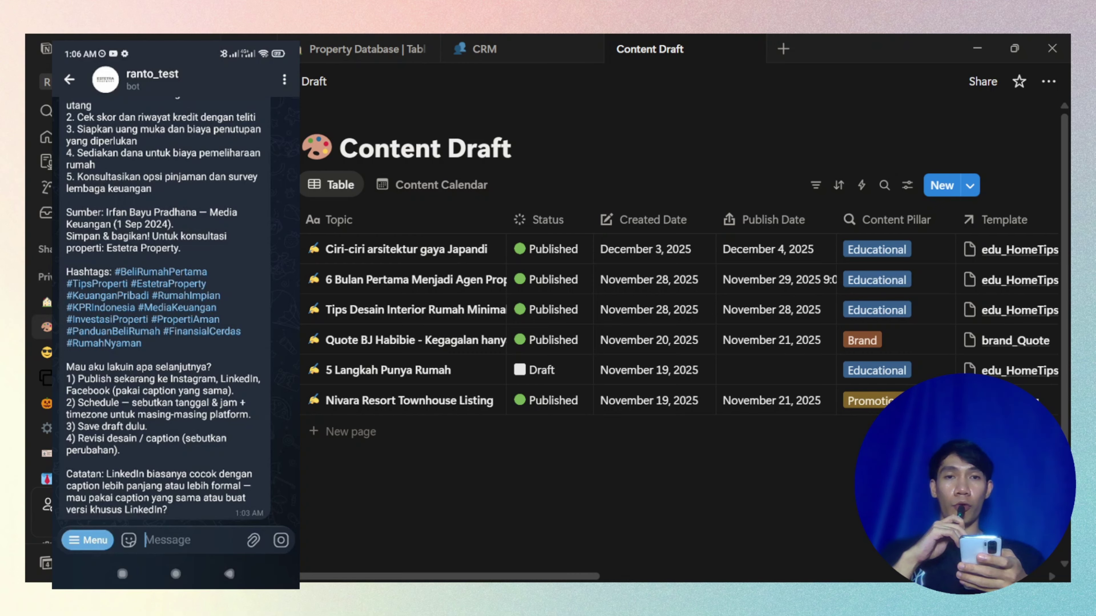
- Ask the bot to reduce the hashtags by sending "hastagnya kurangin jadi 7 aja dong"
{"action": "left_click", "coordinate": [168, 540]}
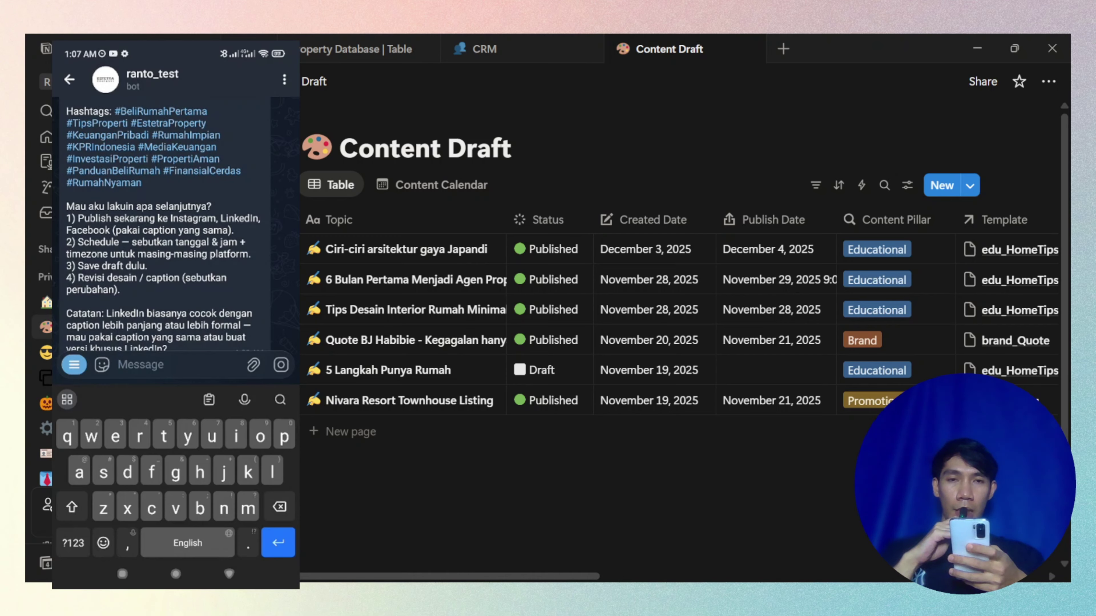
{"action": "type", "text": "hastagnya"}
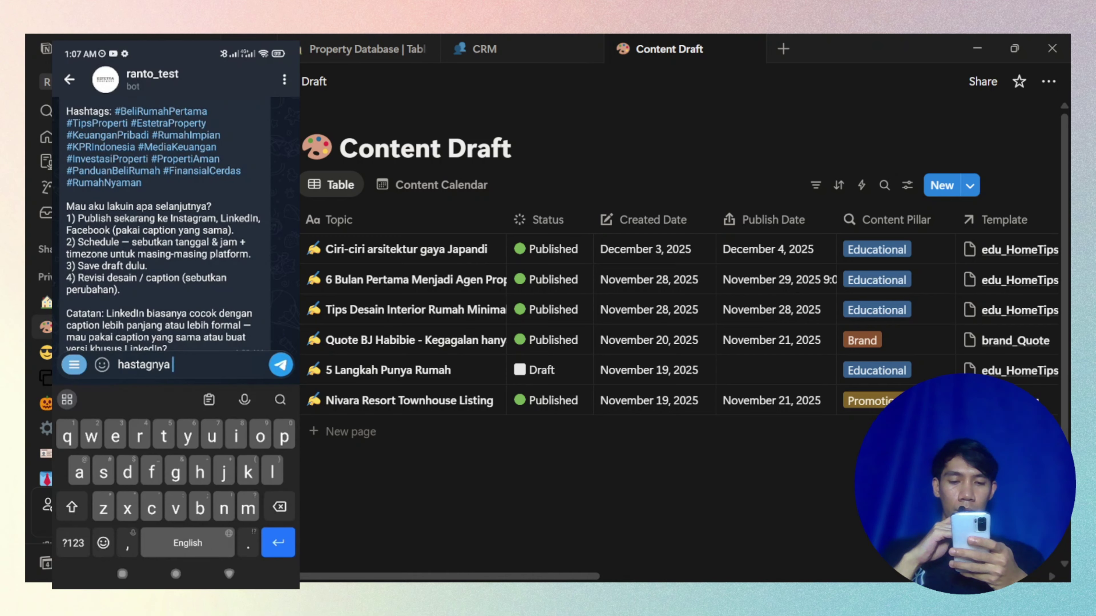
{"action": "type", "text": " kurangin jadi 7 aja dong"}
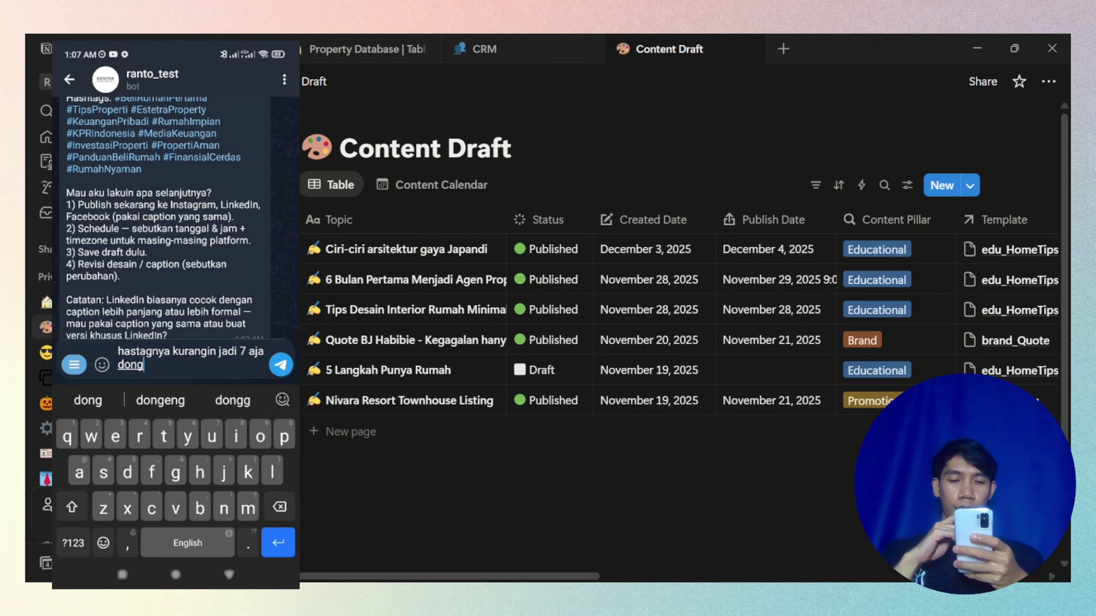
{"action": "key", "text": "Return"}
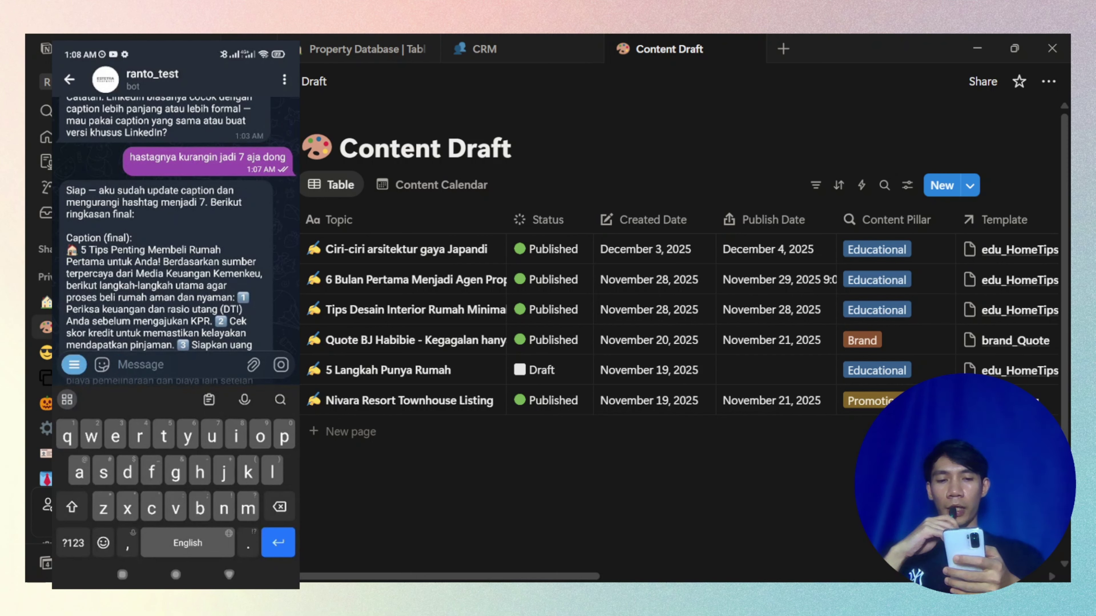
- Read through the bot's revised caption and hashtags, and send the reply "schedule posting hari Jumat jam 11 siang WIB"
{"action": "scroll", "coordinate": [177, 241], "scroll_direction": "down", "scroll_amount": 2}
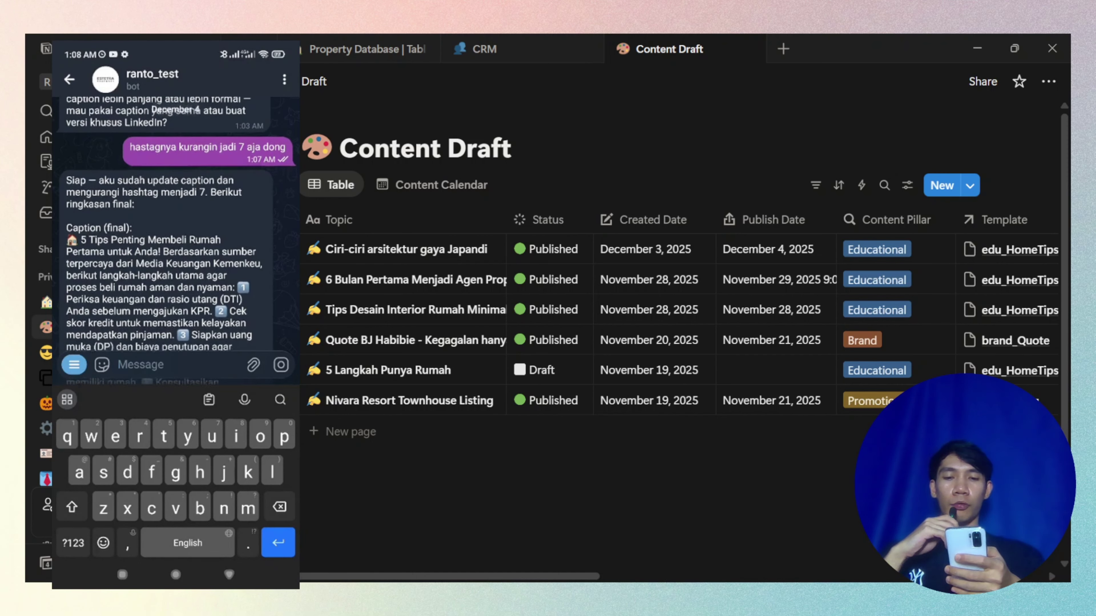
{"action": "scroll", "coordinate": [177, 241], "scroll_direction": "down", "scroll_amount": 4}
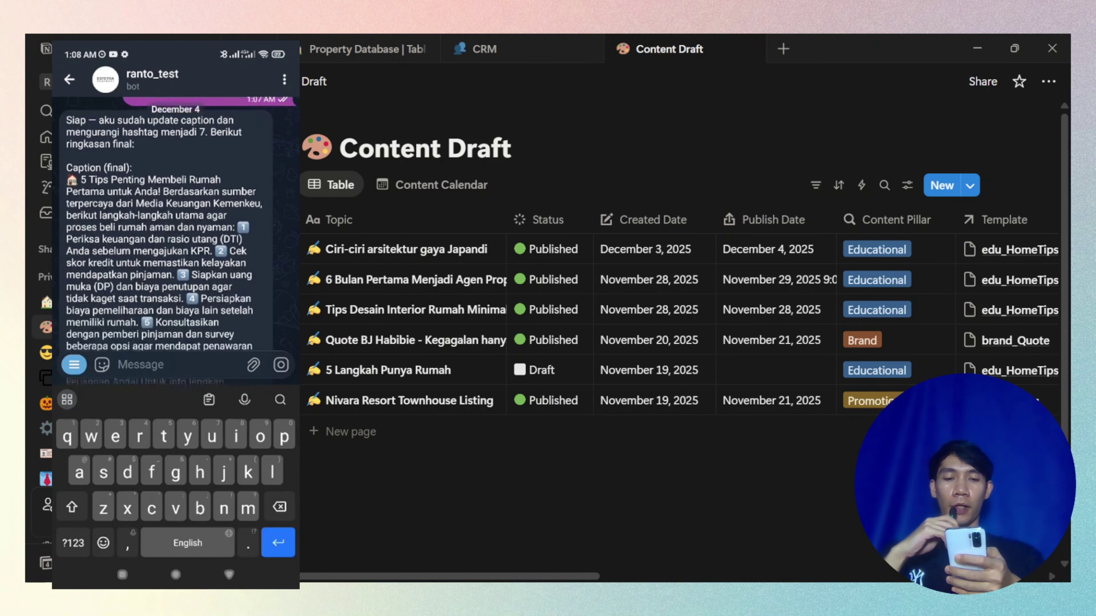
{"action": "scroll", "coordinate": [177, 241], "scroll_direction": "down", "scroll_amount": 7}
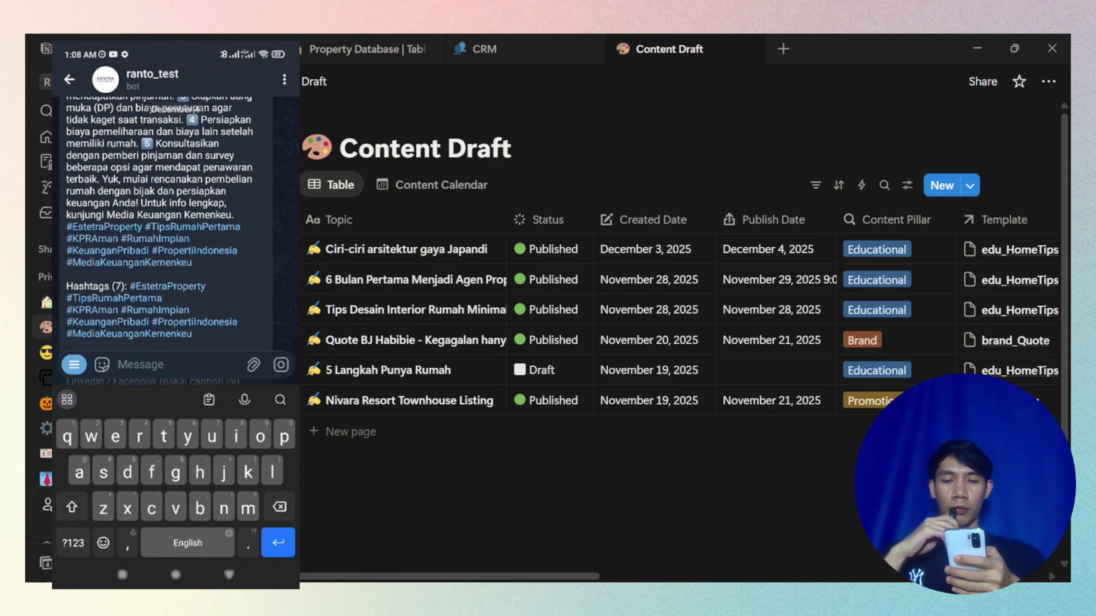
{"action": "scroll", "coordinate": [176, 240], "scroll_direction": "down", "scroll_amount": 3}
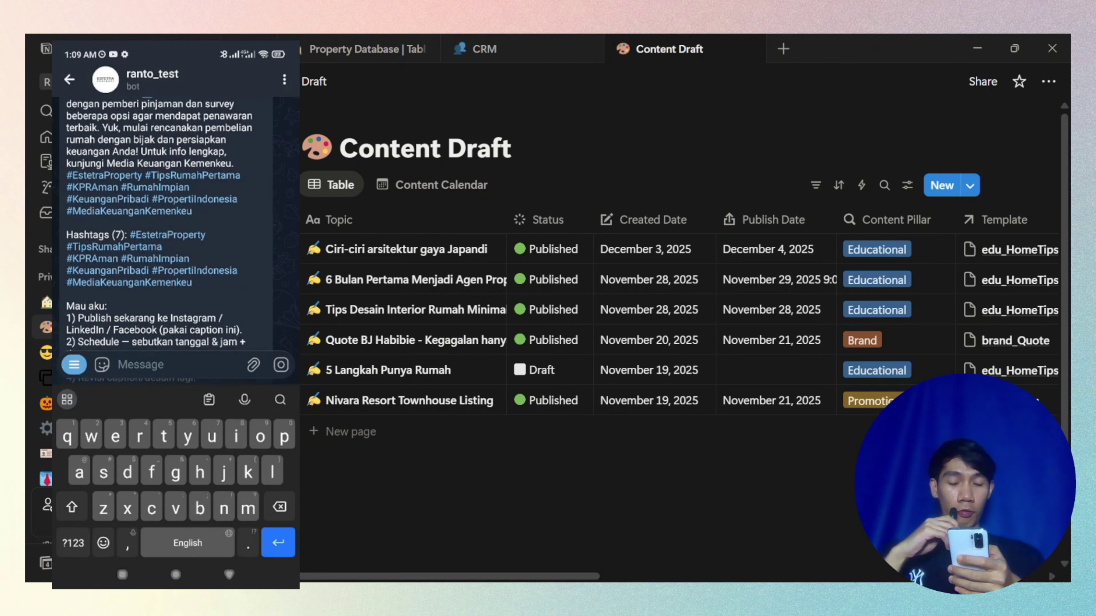
{"action": "scroll", "coordinate": [176, 241], "scroll_direction": "down", "scroll_amount": 2}
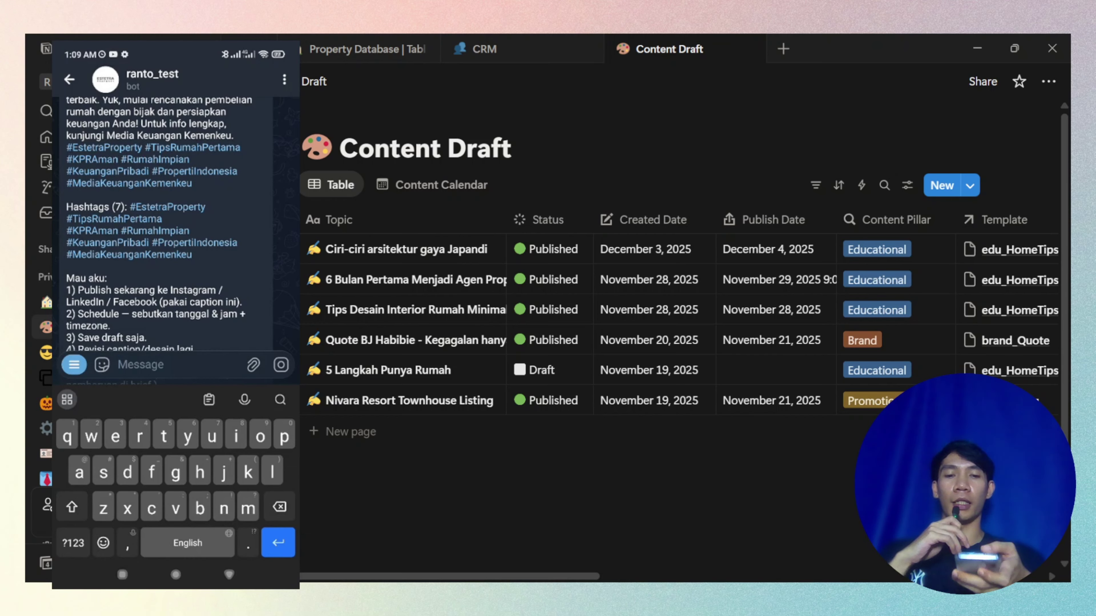
{"action": "type", "text": "schedule posting hari"}
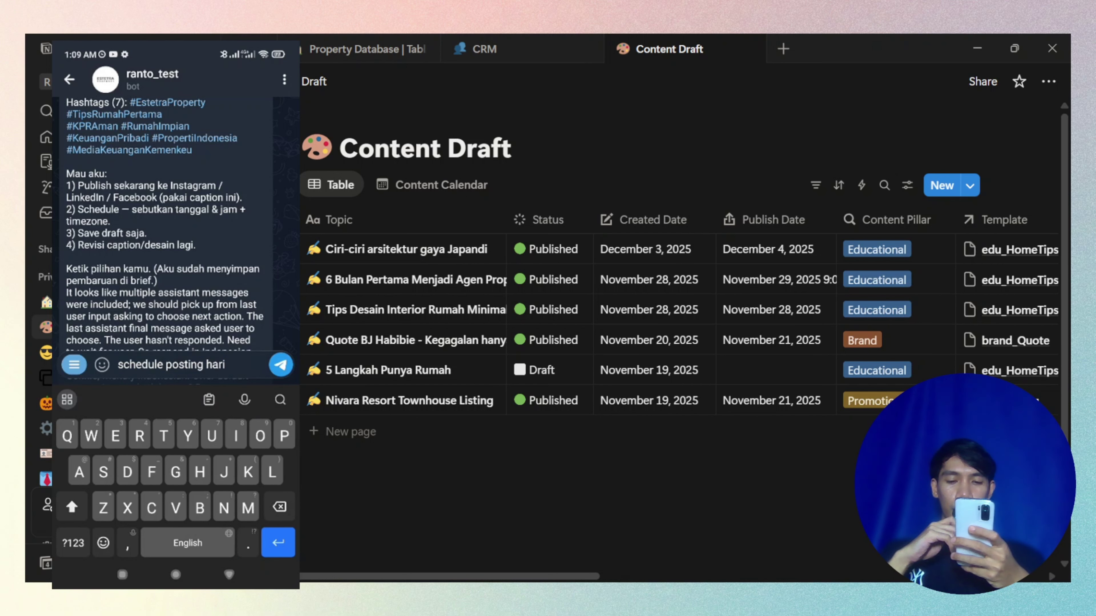
{"action": "type", "text": " Jumat jam 11 siang W"}
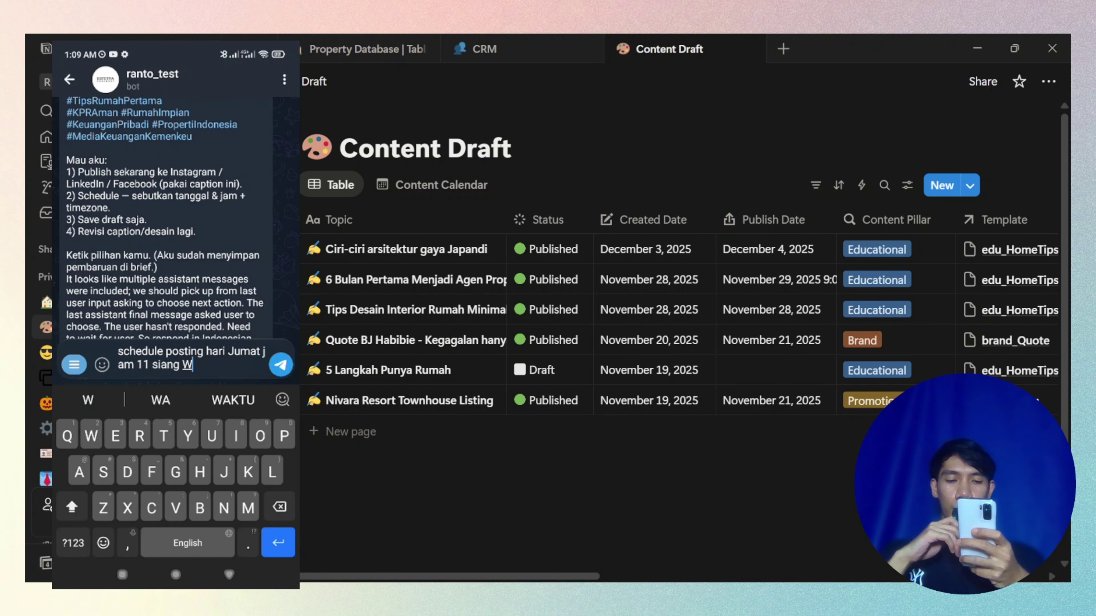
{"action": "type", "text": "IB"}
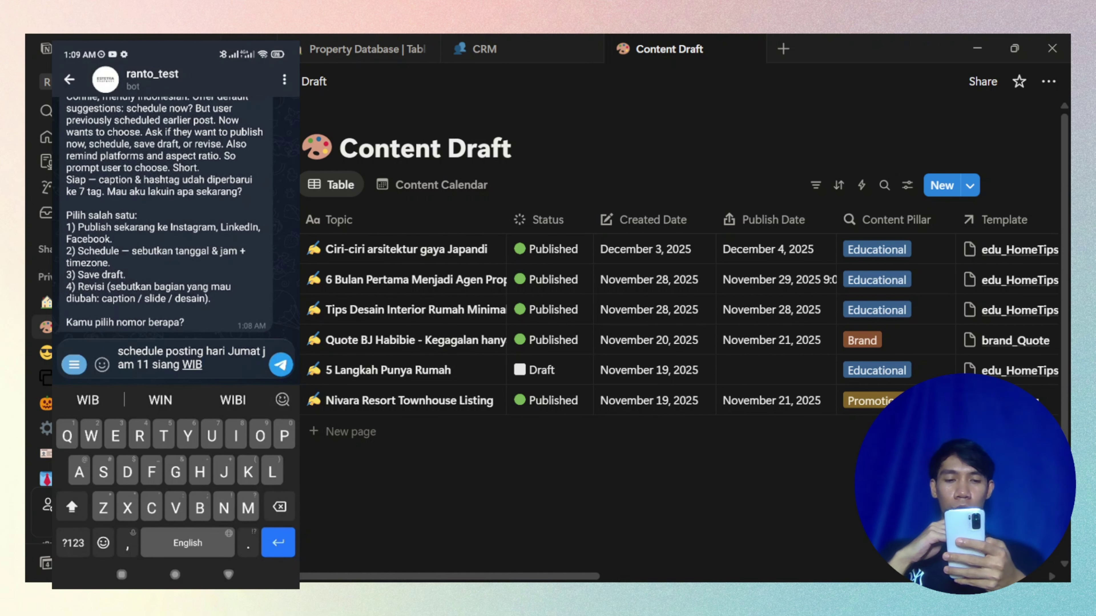
{"action": "left_click", "coordinate": [280, 365]}
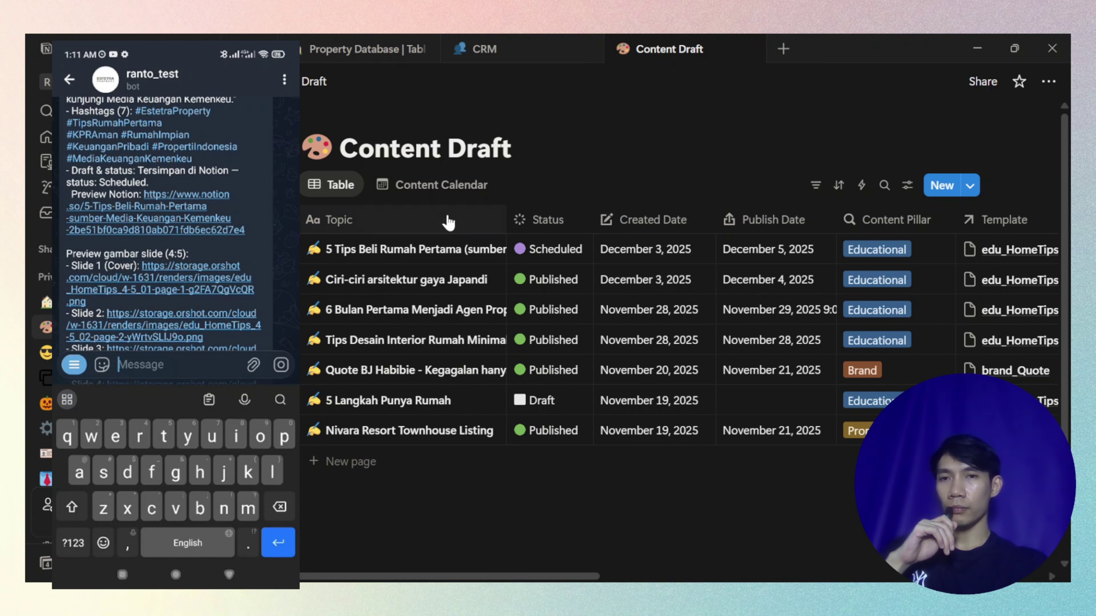
- Inspect the "5 Tips Beli Rumah Pertama" entry in Notion, viewing its full topic title, cover design and Tip 5 slide image
{"action": "left_click", "coordinate": [388, 257]}
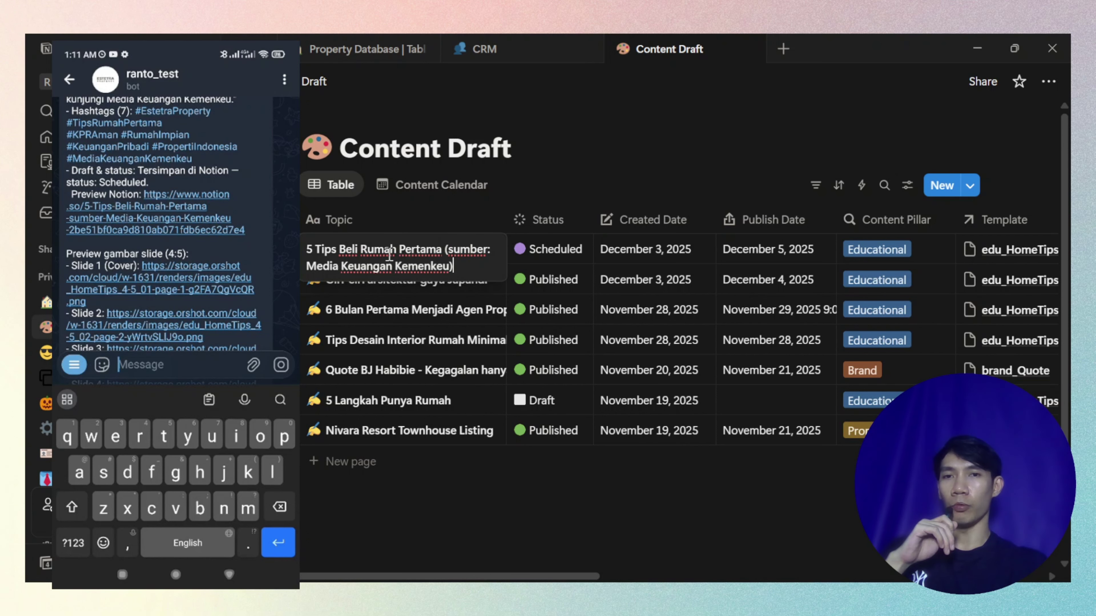
{"action": "scroll", "coordinate": [545, 251], "scroll_direction": "right", "scroll_amount": 10}
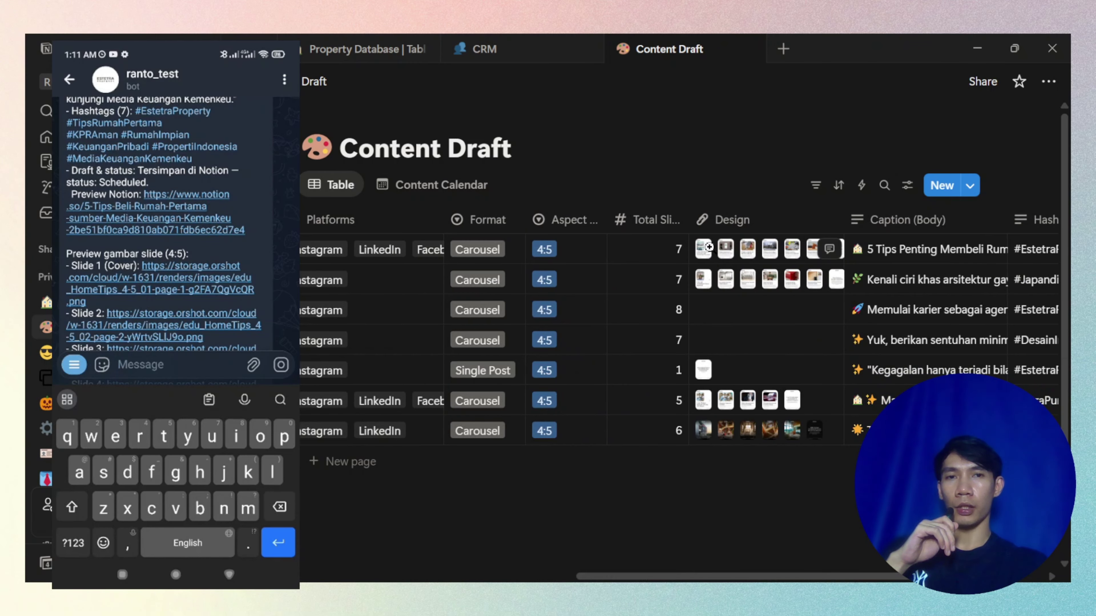
{"action": "left_click", "coordinate": [718, 252]}
{"action": "left_click", "coordinate": [763, 346]}
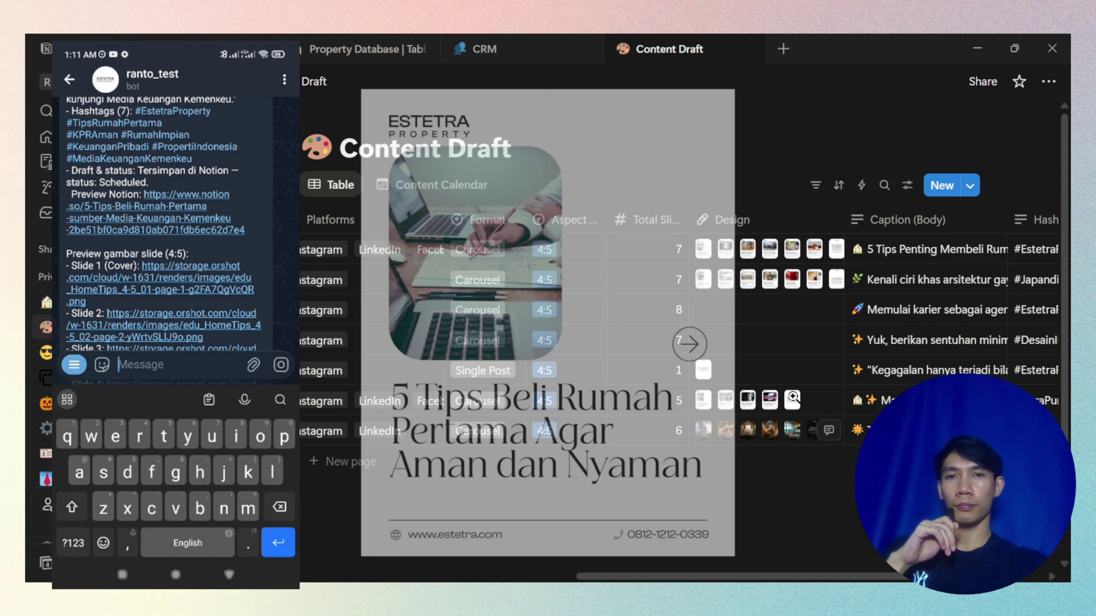
{"action": "left_click", "coordinate": [792, 253]}
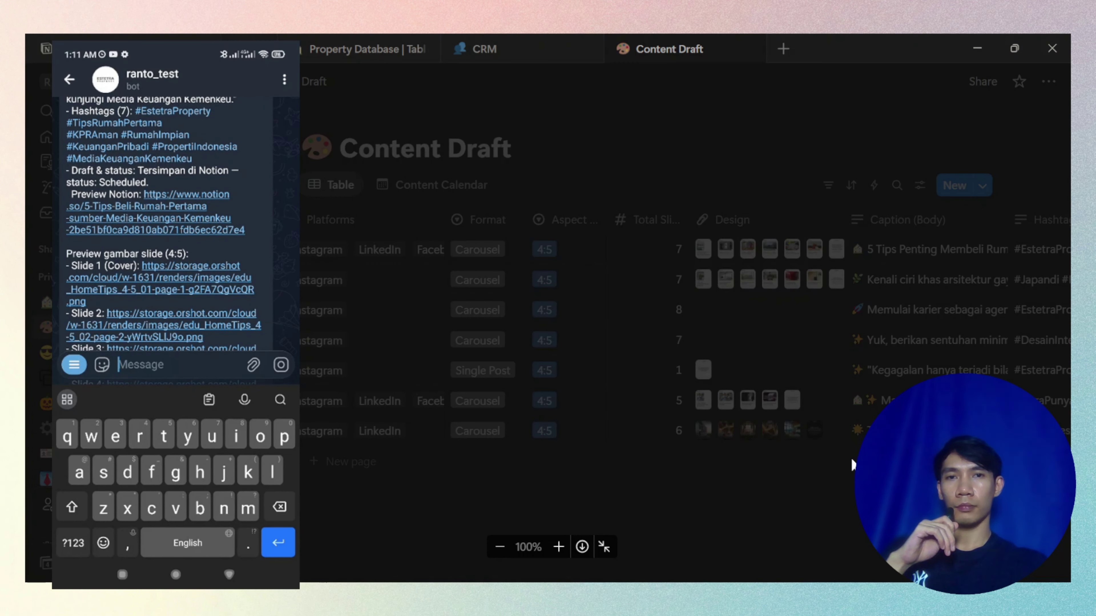
{"action": "left_click", "coordinate": [826, 304]}
{"action": "left_click", "coordinate": [813, 249]}
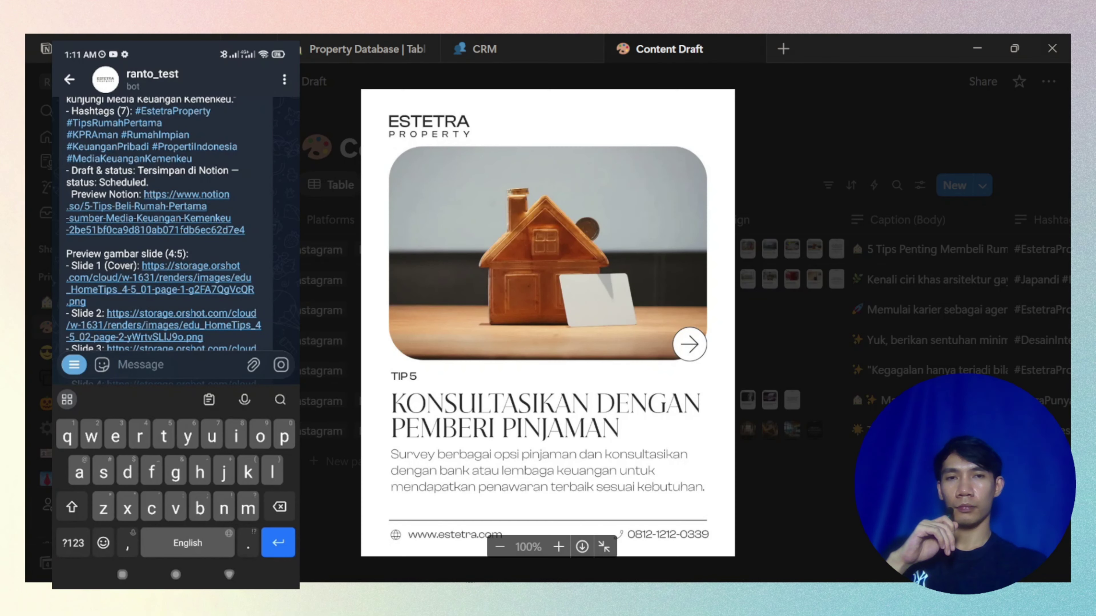
{"action": "key", "text": "Escape"}
- Open the full caption and hashtags of the "5 Tips Beli Rumah Pertama" entry for review
{"action": "scroll", "coordinate": [642, 579], "scroll_direction": "right", "scroll_amount": 2}
{"action": "scroll", "coordinate": [642, 581], "scroll_direction": "right", "scroll_amount": 10}
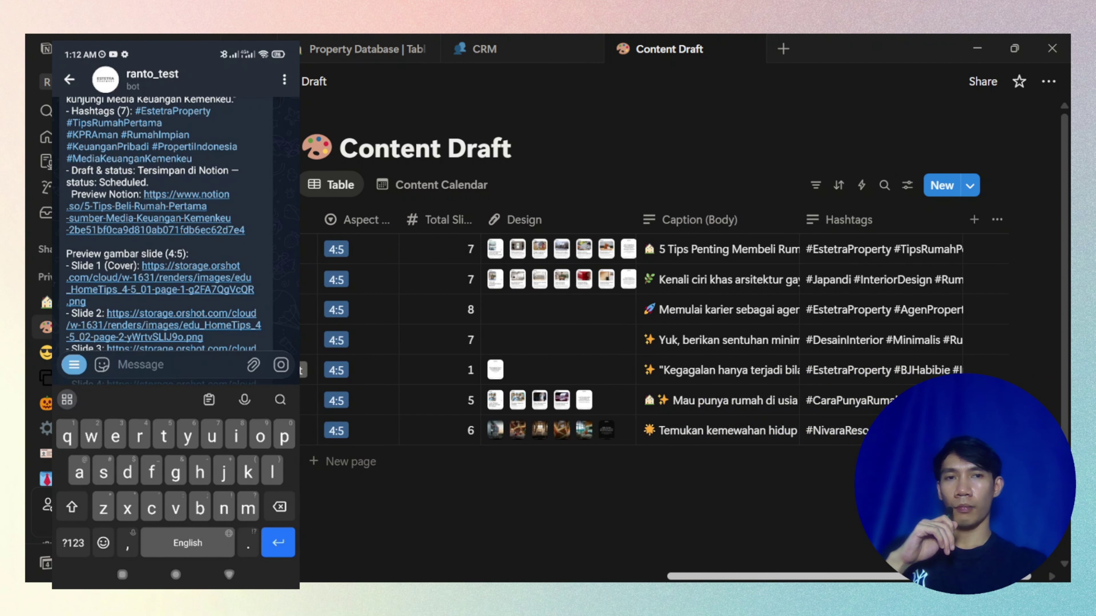
{"action": "left_click", "coordinate": [688, 254]}
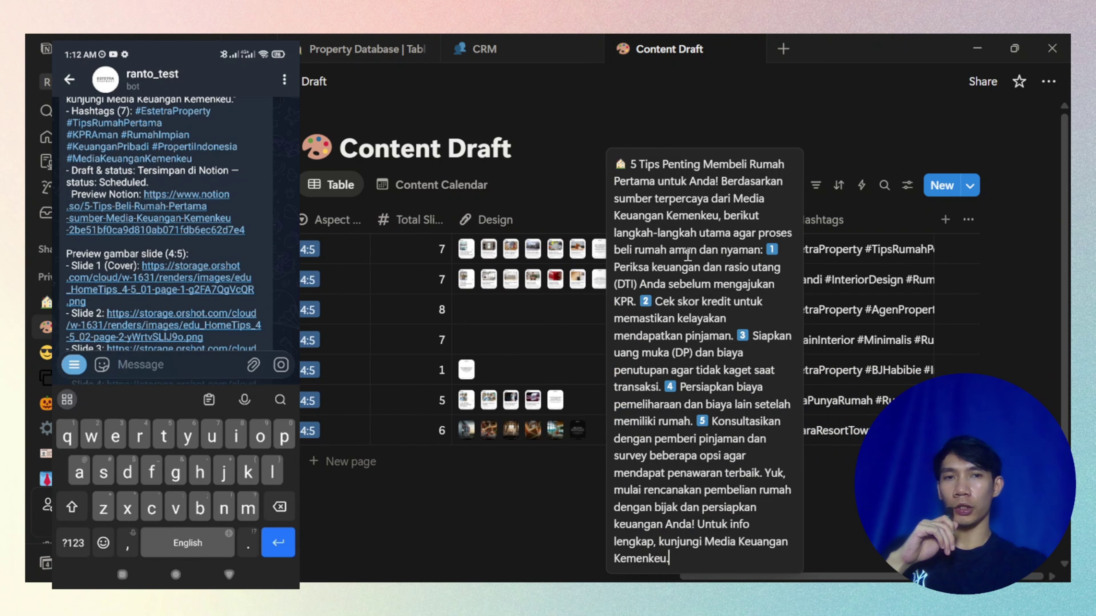
{"action": "left_click", "coordinate": [841, 259]}
{"action": "left_click", "coordinate": [841, 257]}
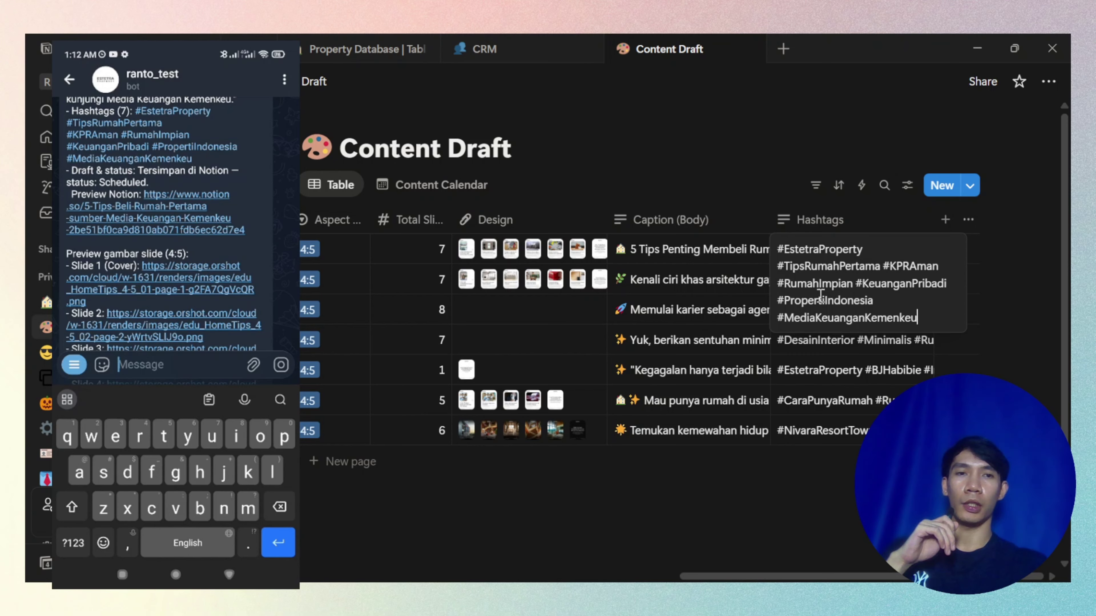
{"action": "left_click", "coordinate": [691, 261]}
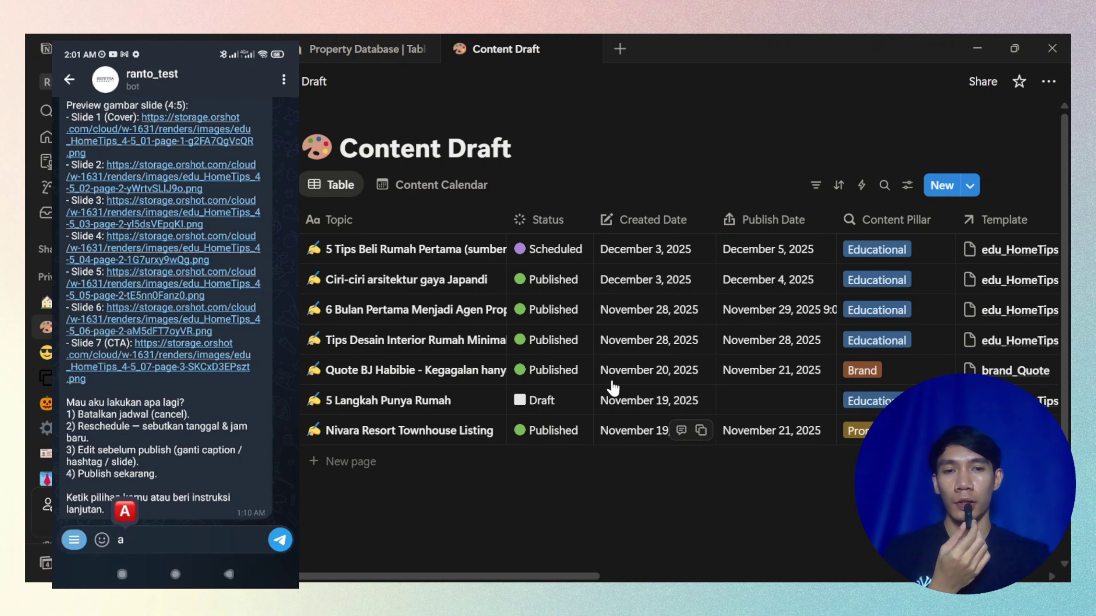
{"action": "left_click", "coordinate": [364, 52]}
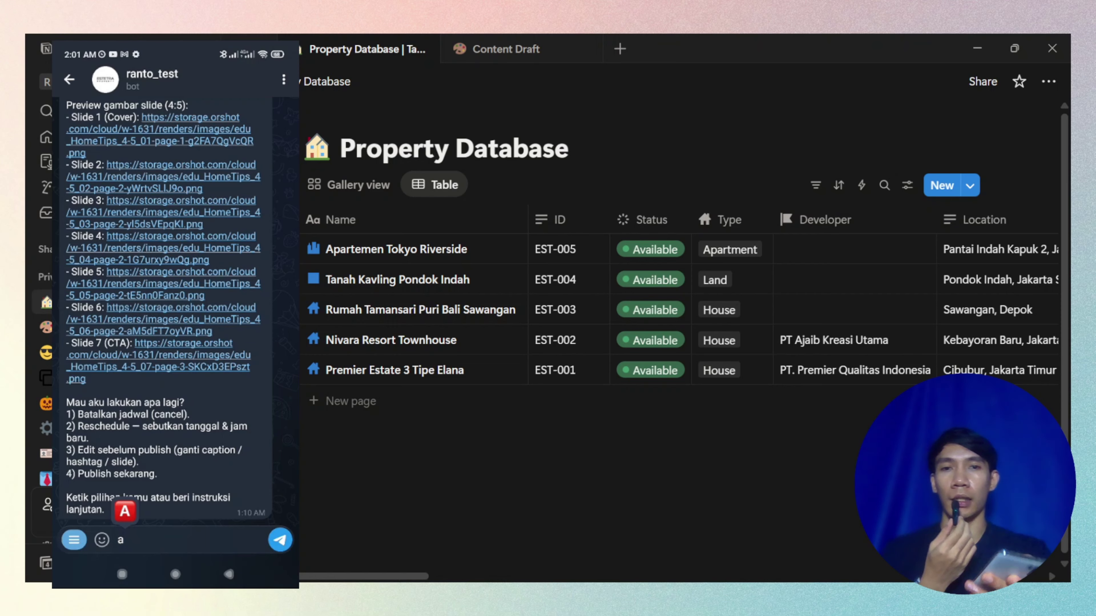
{"action": "key", "text": "BackSpace"}
{"action": "type", "text": "coba buat konten sto"}
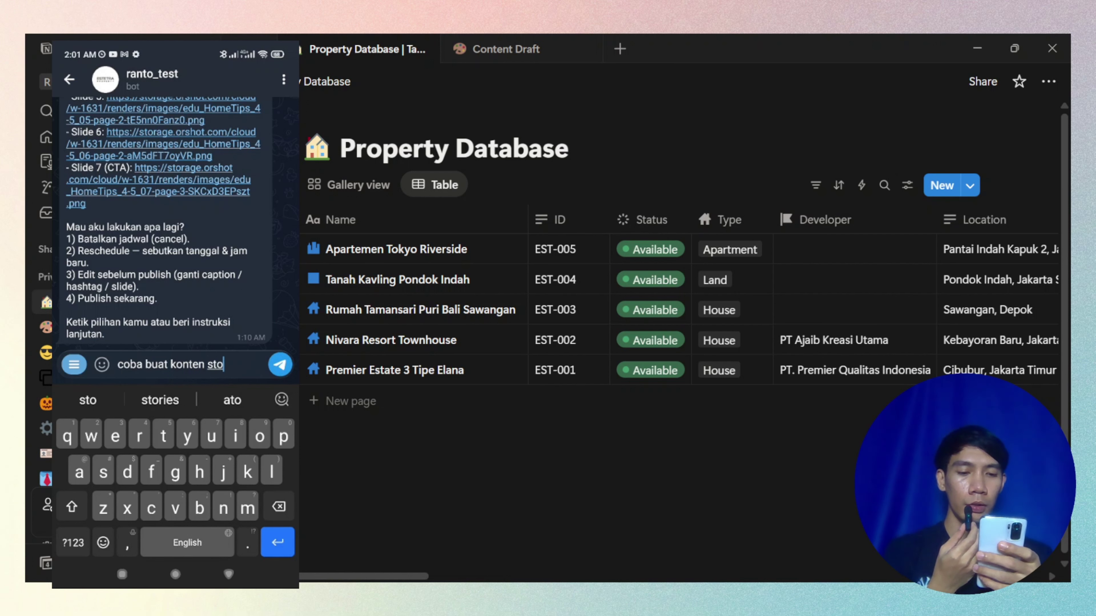
{"action": "type", "text": "ries listing @"}
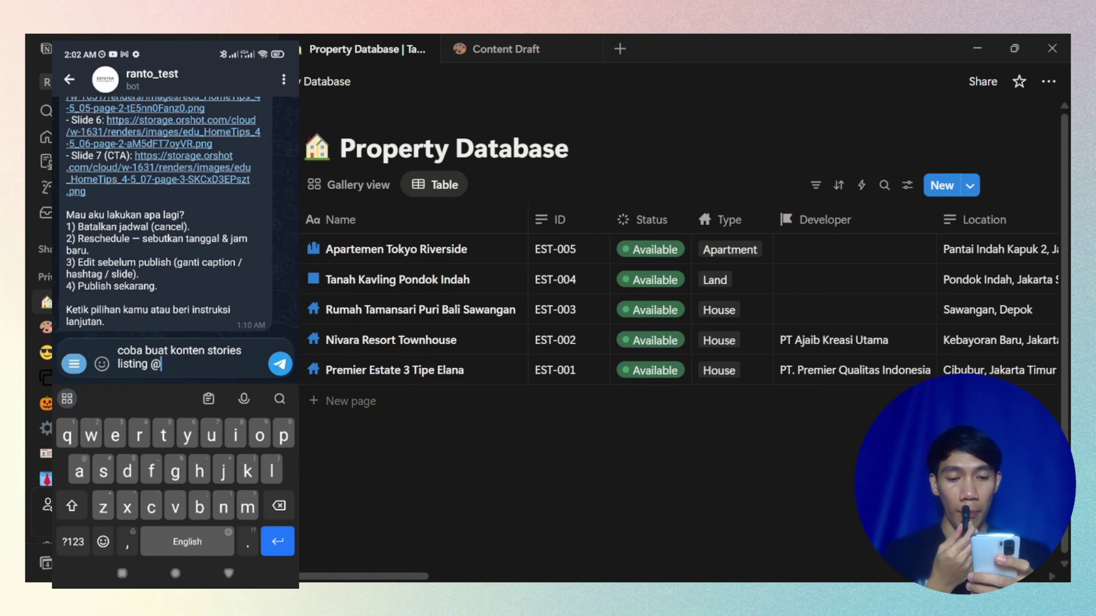
{"action": "type", "text": "elana"}
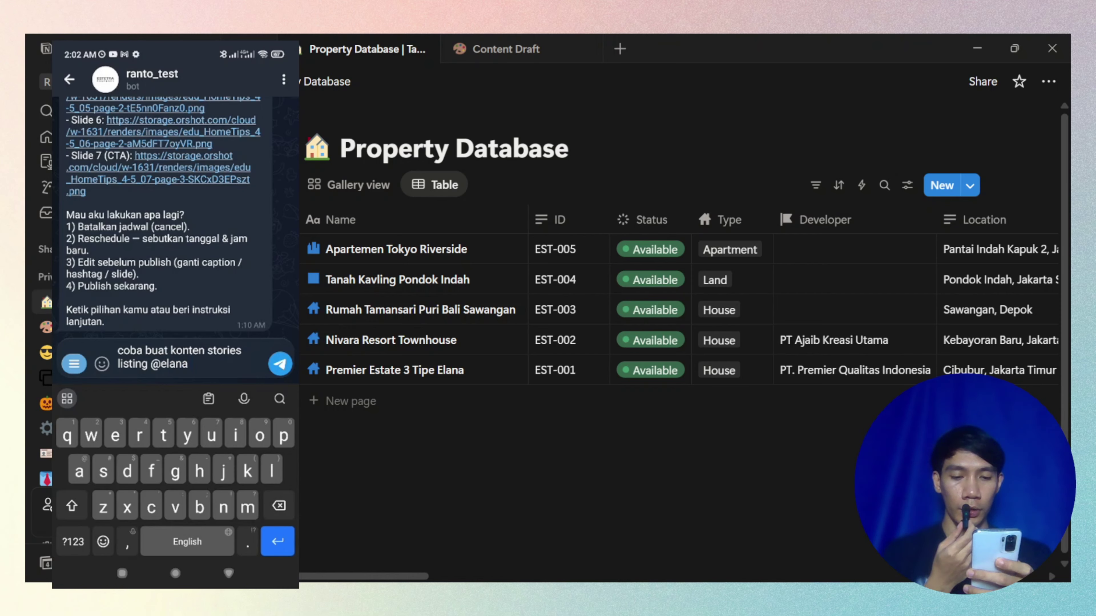
{"action": "type", "text": " insta"}
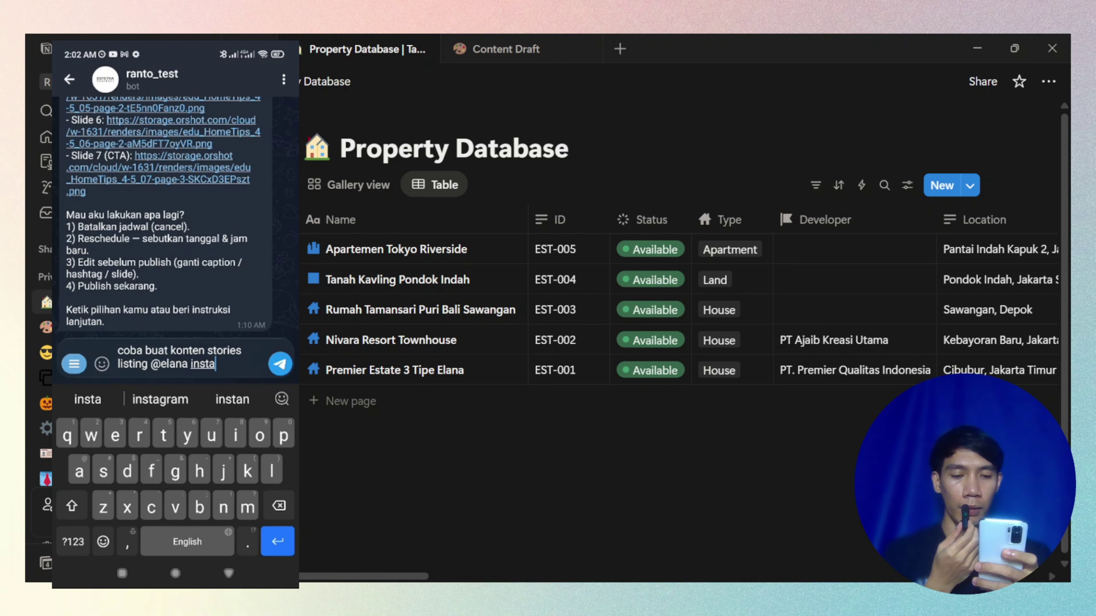
{"action": "type", "text": "gram"}
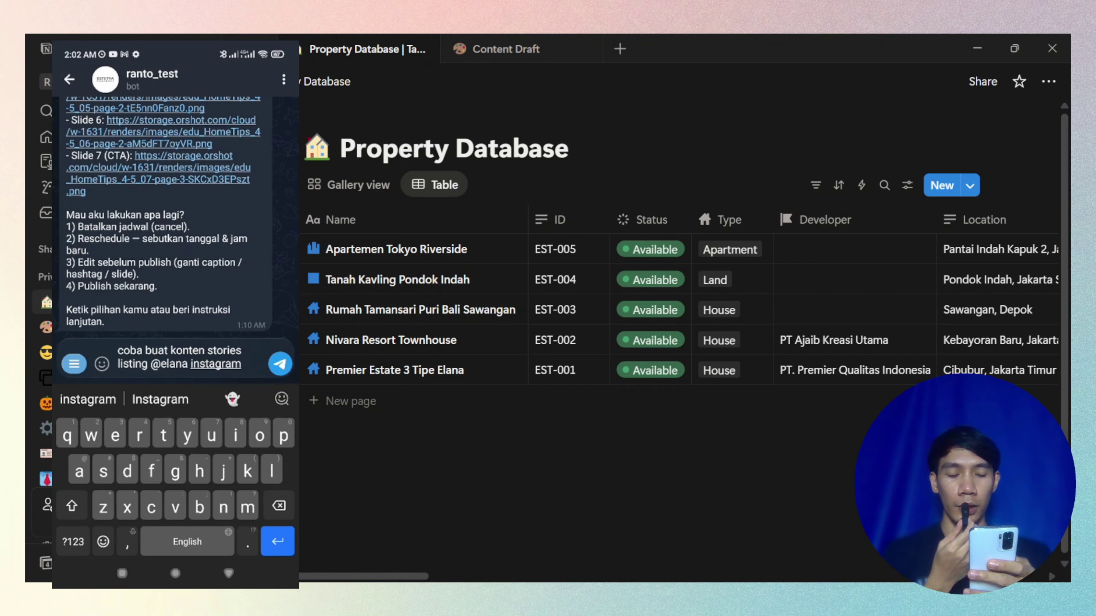
{"action": "key", "text": "Return"}
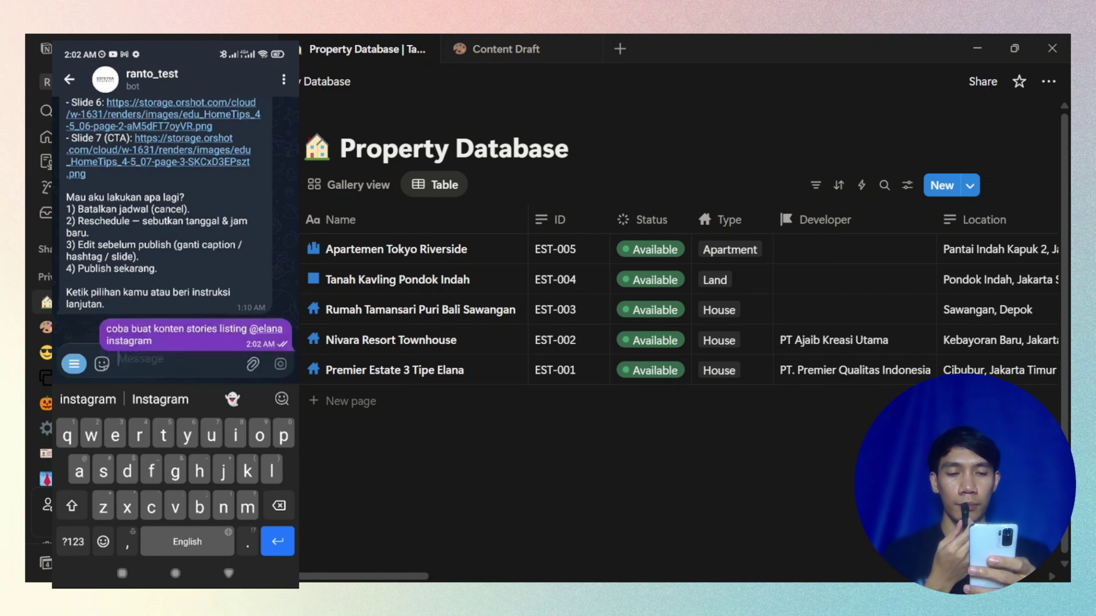
{"action": "type", "text": "ya"}
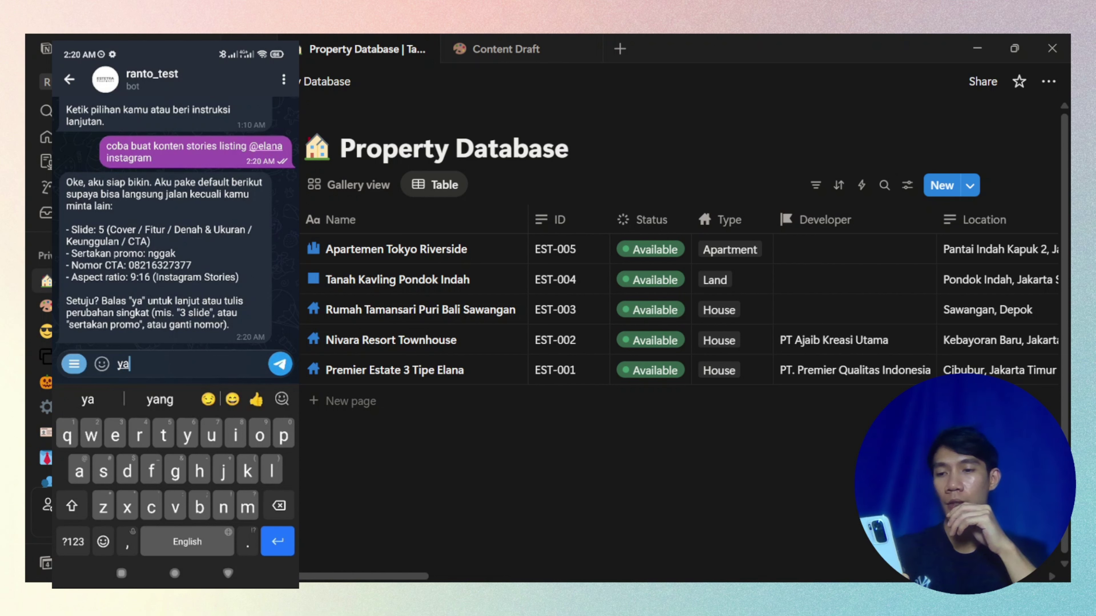
{"action": "key", "text": "Return"}
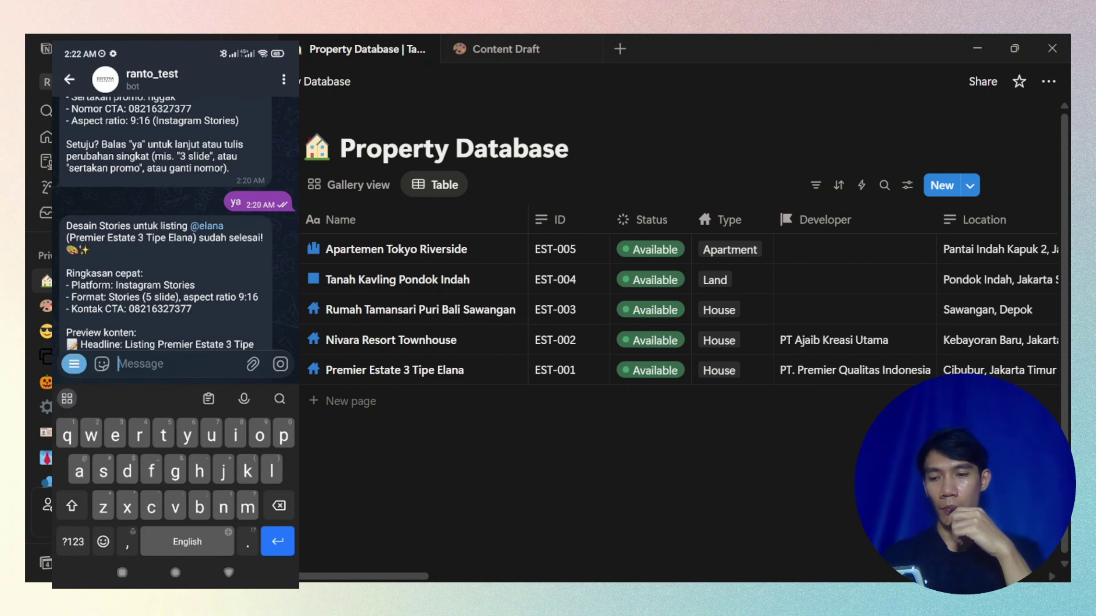
- Read the bot's story design summary for the Elana listing and view the preview images of slides 1 to 3
{"action": "scroll", "coordinate": [176, 224], "scroll_direction": "down", "scroll_amount": 3}
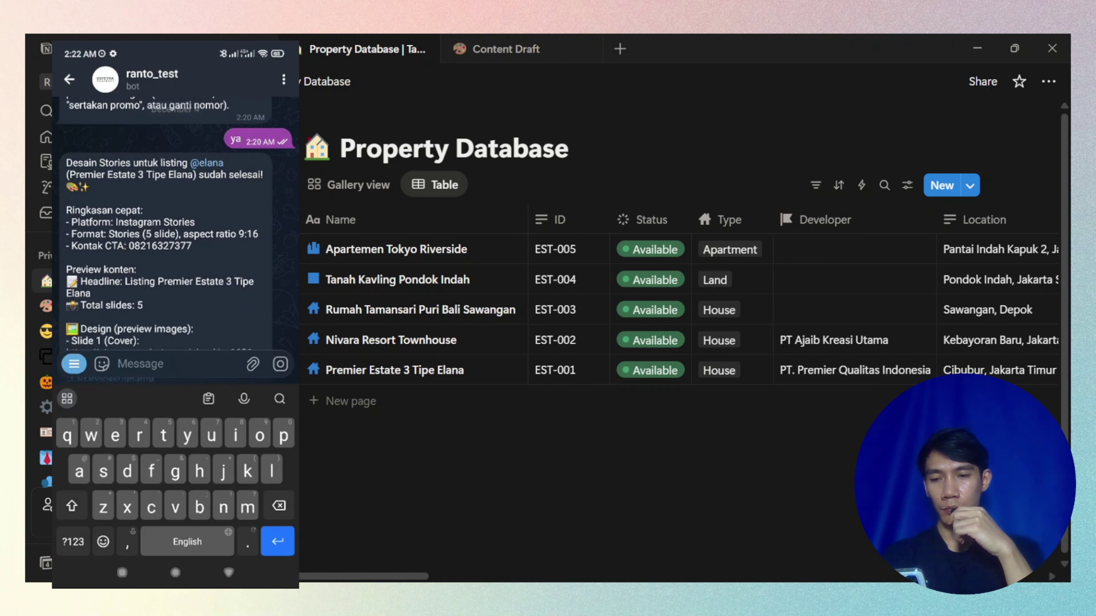
{"action": "scroll", "coordinate": [176, 224], "scroll_direction": "down", "scroll_amount": 2}
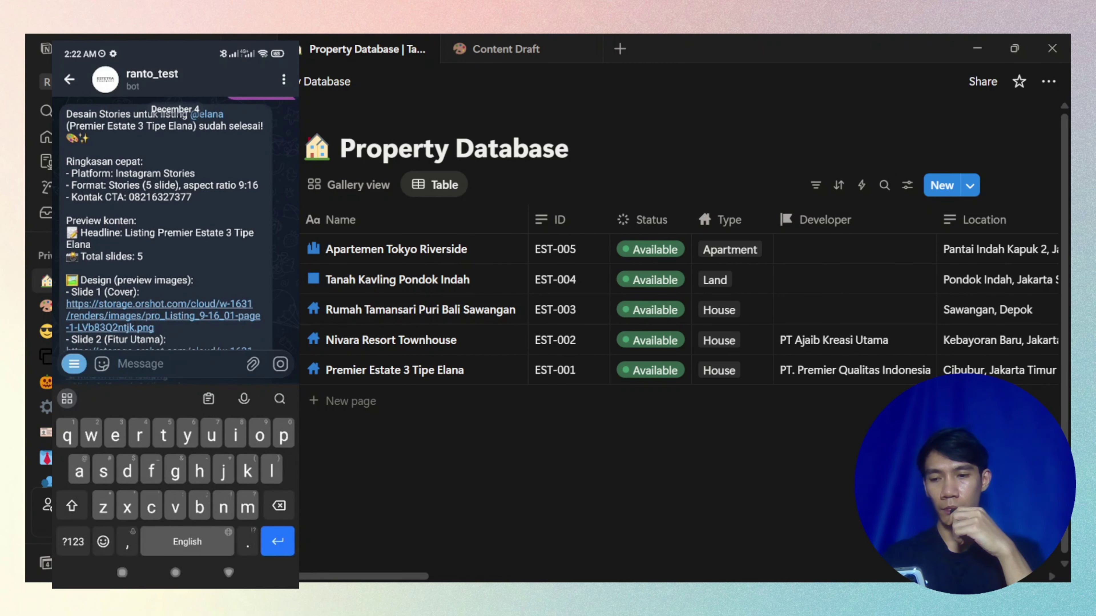
{"action": "scroll", "coordinate": [176, 225], "scroll_direction": "down", "scroll_amount": 3}
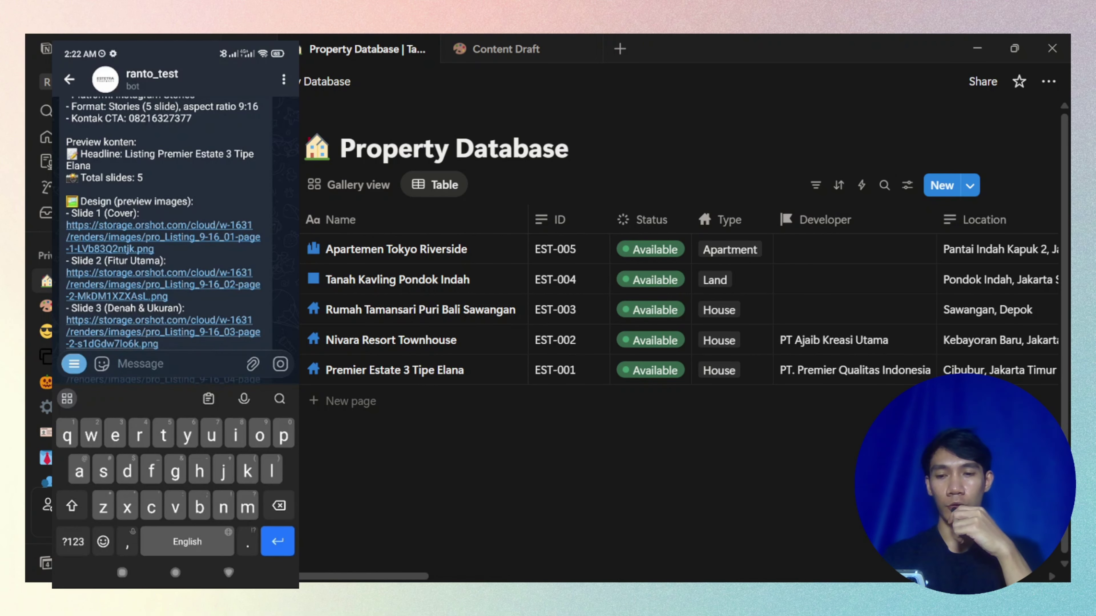
{"action": "left_click", "coordinate": [163, 332]}
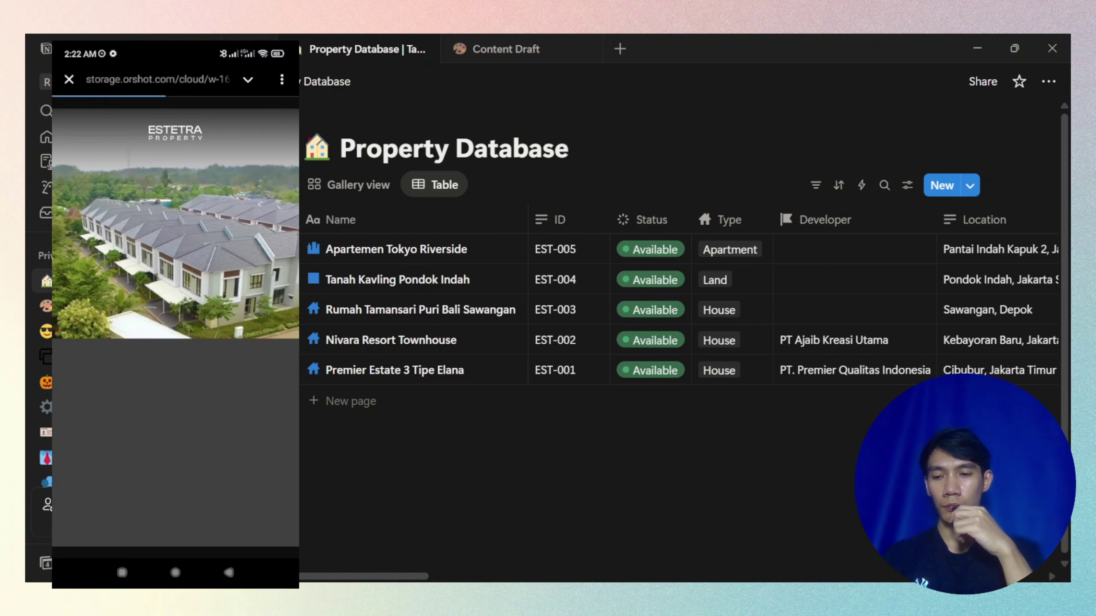
{"action": "left_click", "coordinate": [229, 572]}
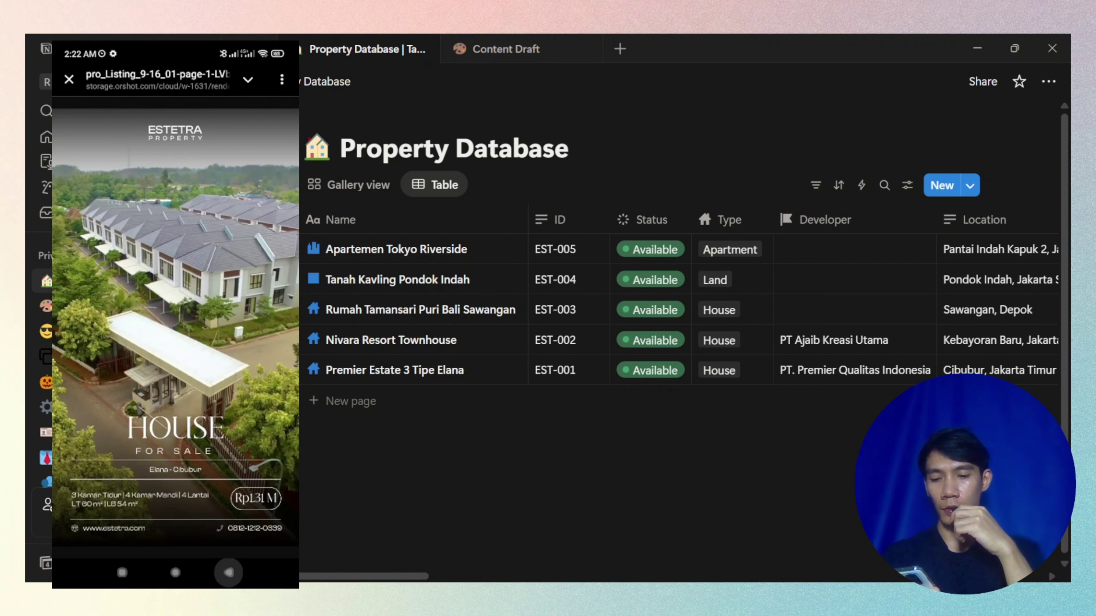
{"action": "scroll", "coordinate": [174, 328], "scroll_direction": "down", "scroll_amount": 1}
{"action": "left_click", "coordinate": [163, 416]}
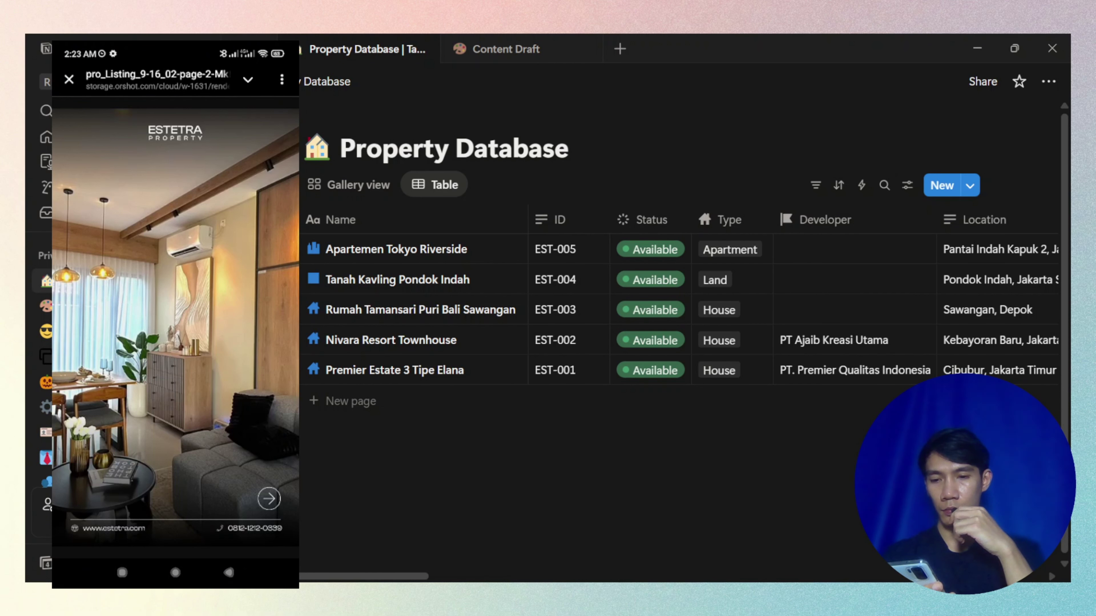
{"action": "left_click", "coordinate": [228, 572]}
{"action": "scroll", "coordinate": [174, 329], "scroll_direction": "down", "scroll_amount": 1}
{"action": "left_click", "coordinate": [164, 410]}
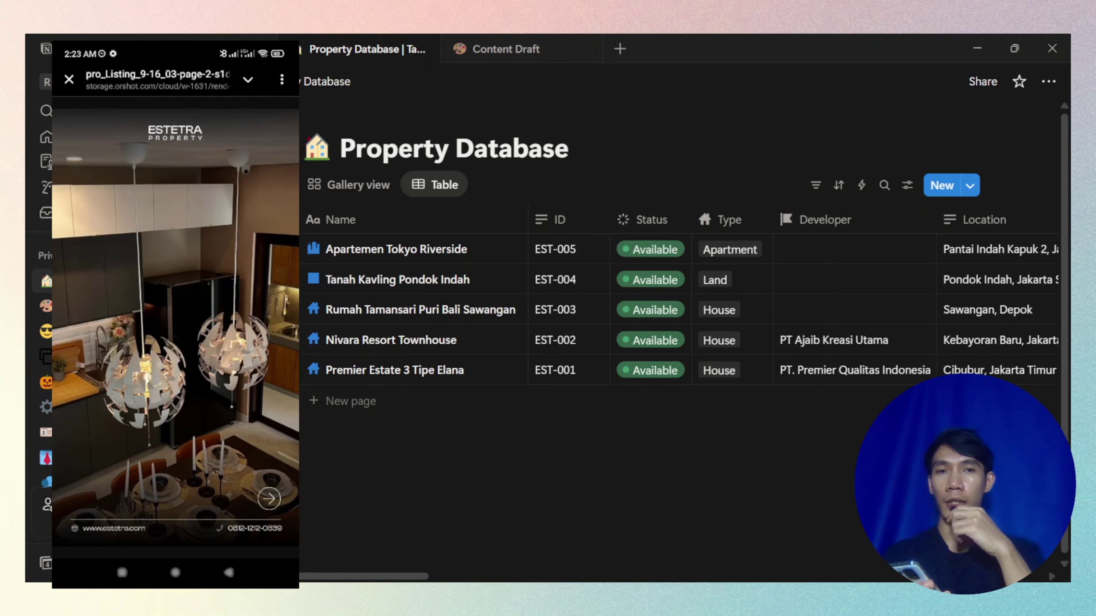
- Schedule the Elana stories by sending the bot "schedule buat upload tgl 9 DES jam 2 siang WIB"
{"action": "type", "text": "schedule buat upload hari"}
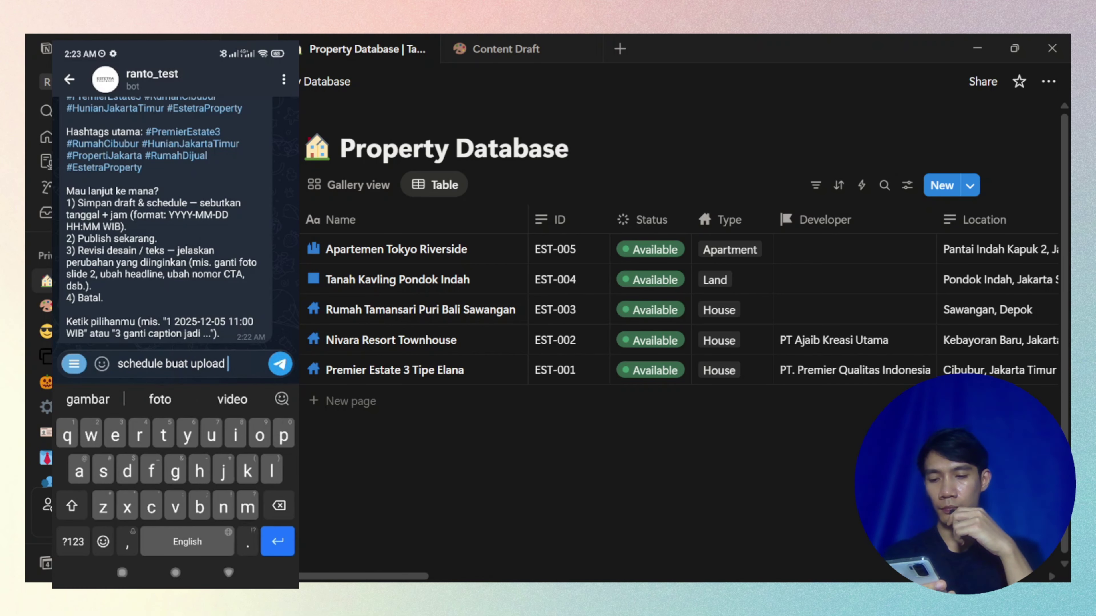
{"action": "key", "text": "BackSpace"}
{"action": "key", "text": "BackSpace"}
{"action": "key", "text": "BackSpace"}
{"action": "key", "text": "BackSpace"}
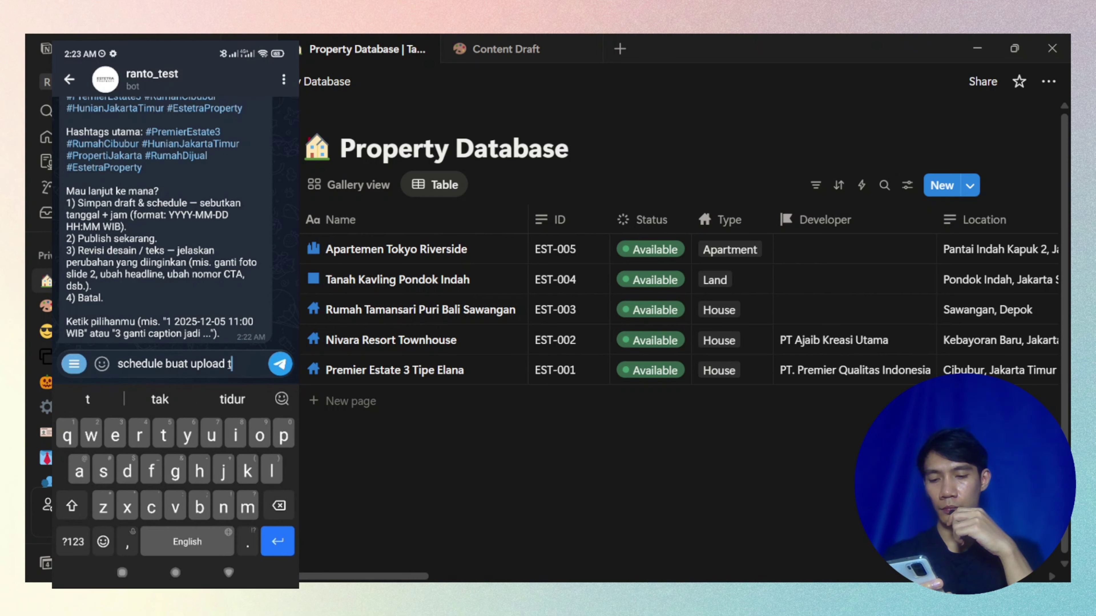
{"action": "type", "text": "tgl 9 jam 2 siang WIB"}
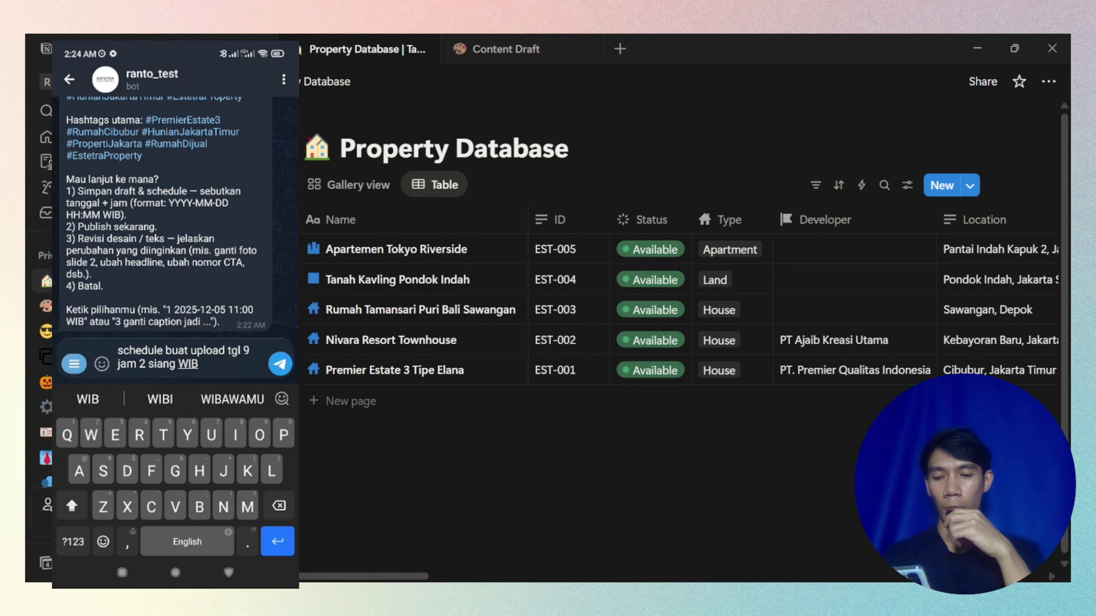
{"action": "left_click", "coordinate": [118, 364]}
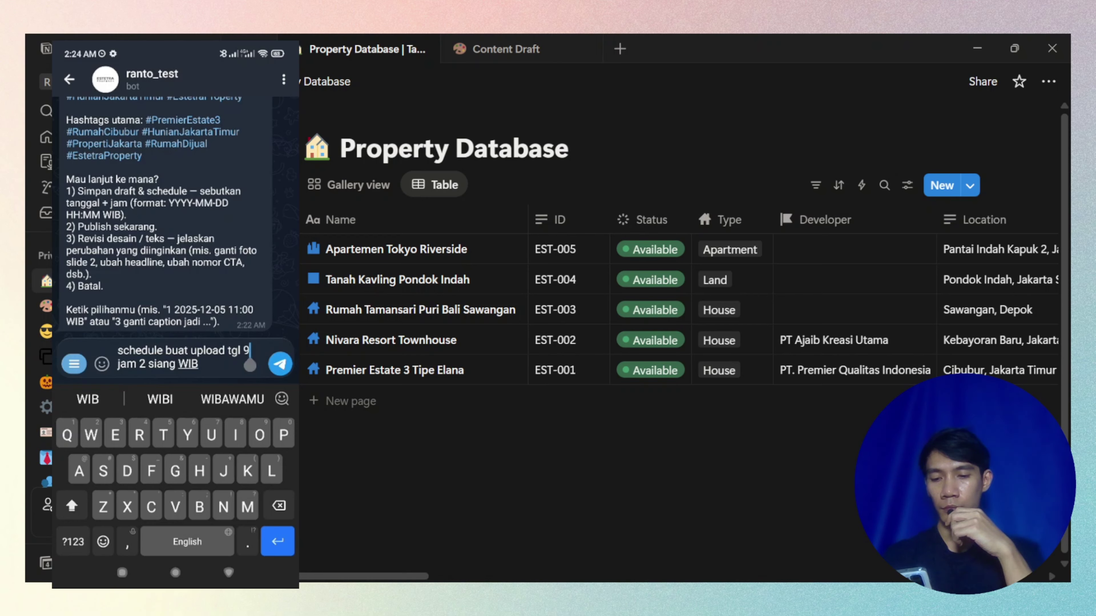
{"action": "type", "text": "DES"}
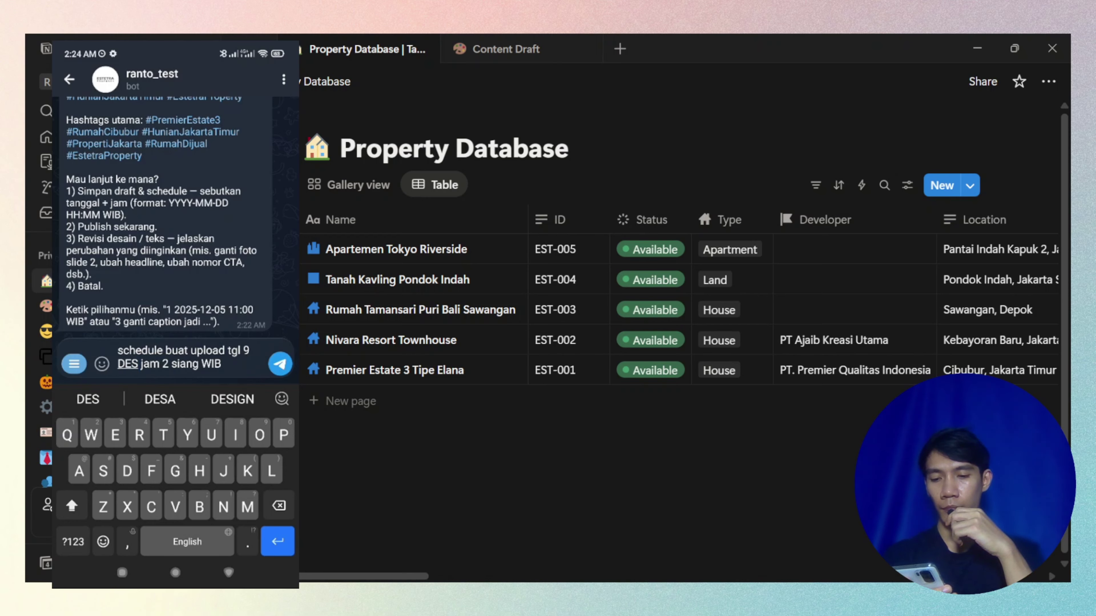
{"action": "left_click", "coordinate": [280, 364]}
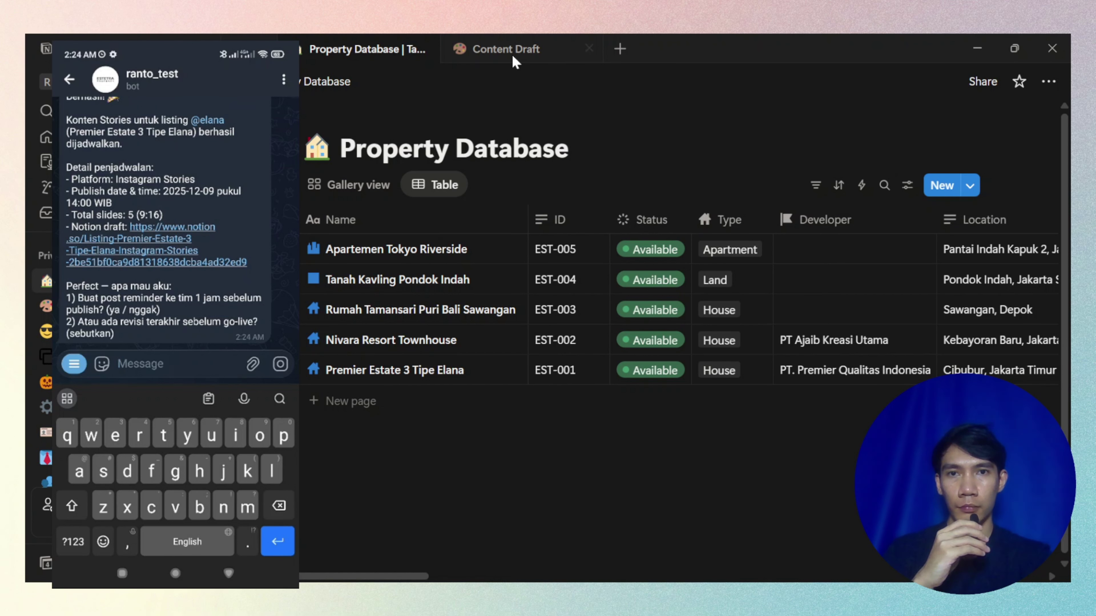
- Check the status and publish date of the Premier Estate 3 Tipe Elana listing in the Content Draft database in Notion
{"action": "left_click", "coordinate": [506, 48]}
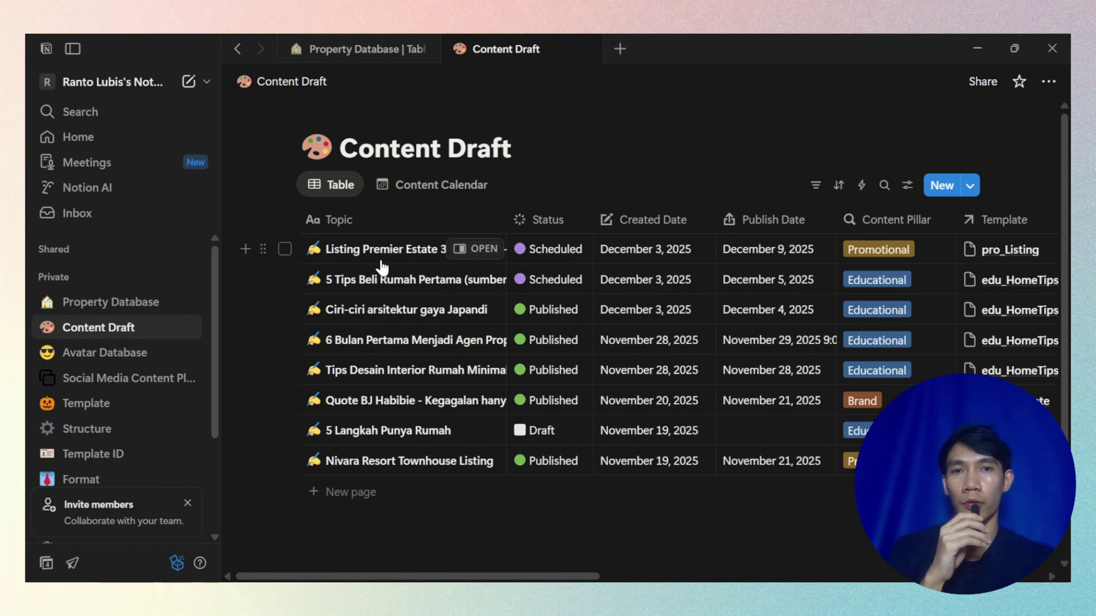
{"action": "mouse_move", "coordinate": [429, 577]}
{"action": "left_mouse_down"}
{"action": "mouse_move", "coordinate": [857, 577]}
{"action": "mouse_move", "coordinate": [429, 576]}
{"action": "left_mouse_up"}
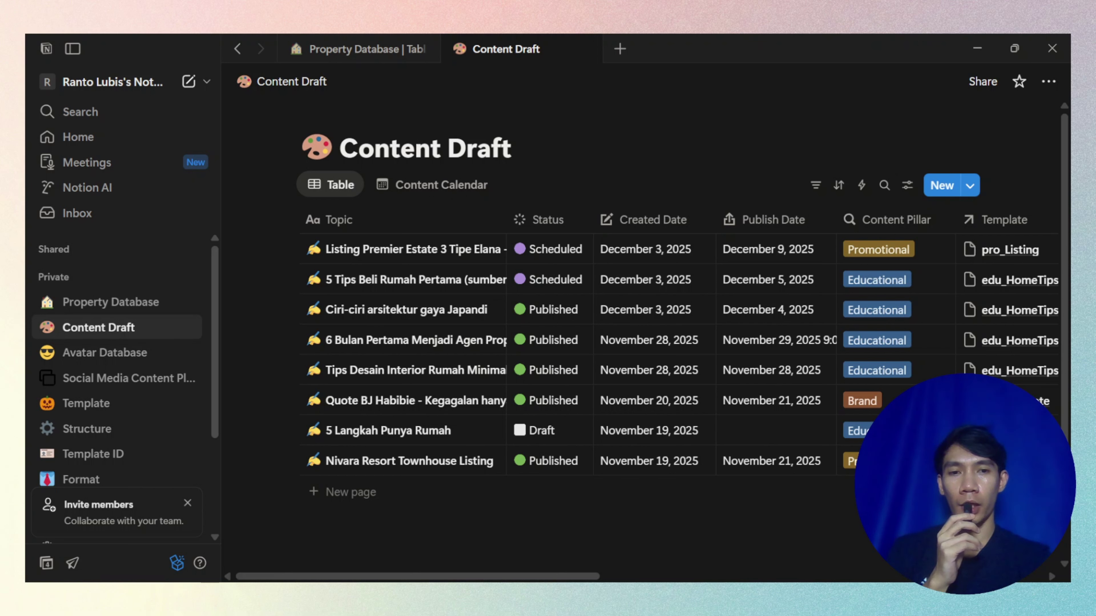
{"action": "key", "text": "alt+Tab"}
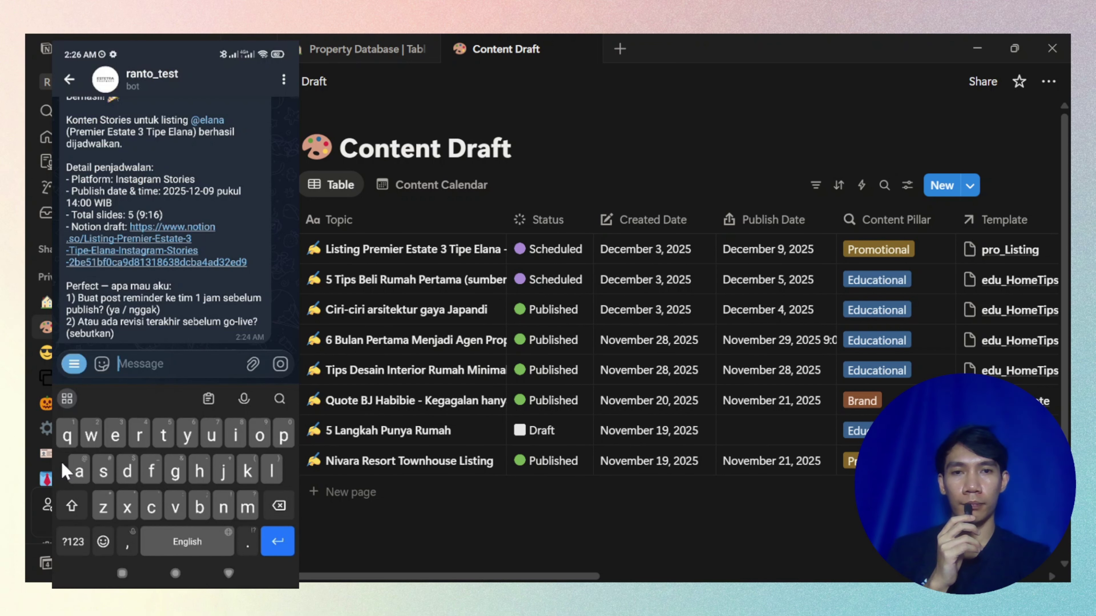
{"action": "type", "text": "buat"}
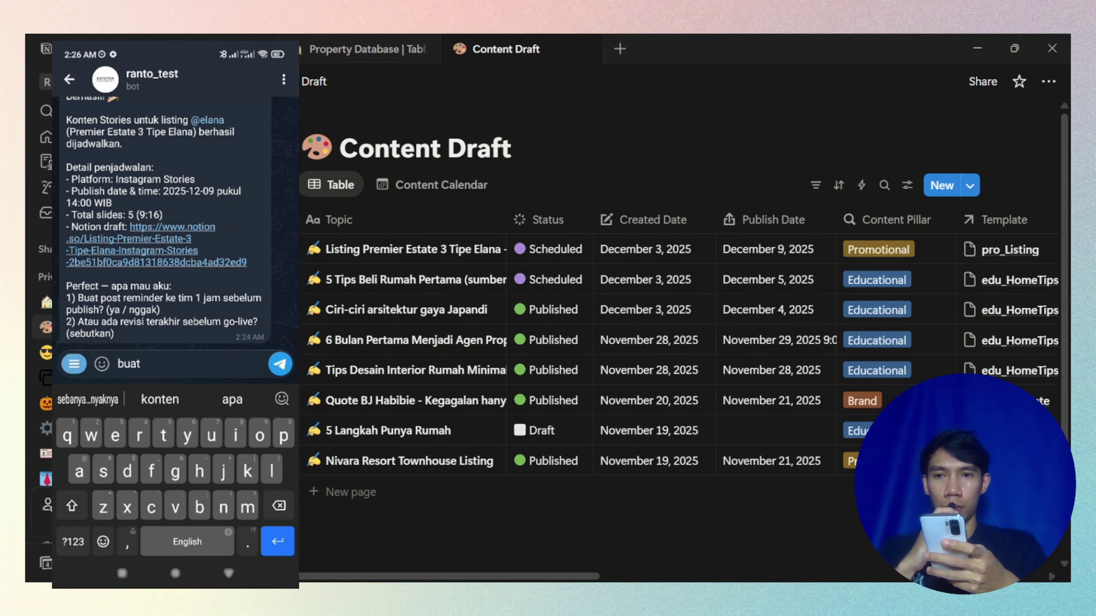
{"action": "type", "text": " konten video listing @nivara untukninst"}
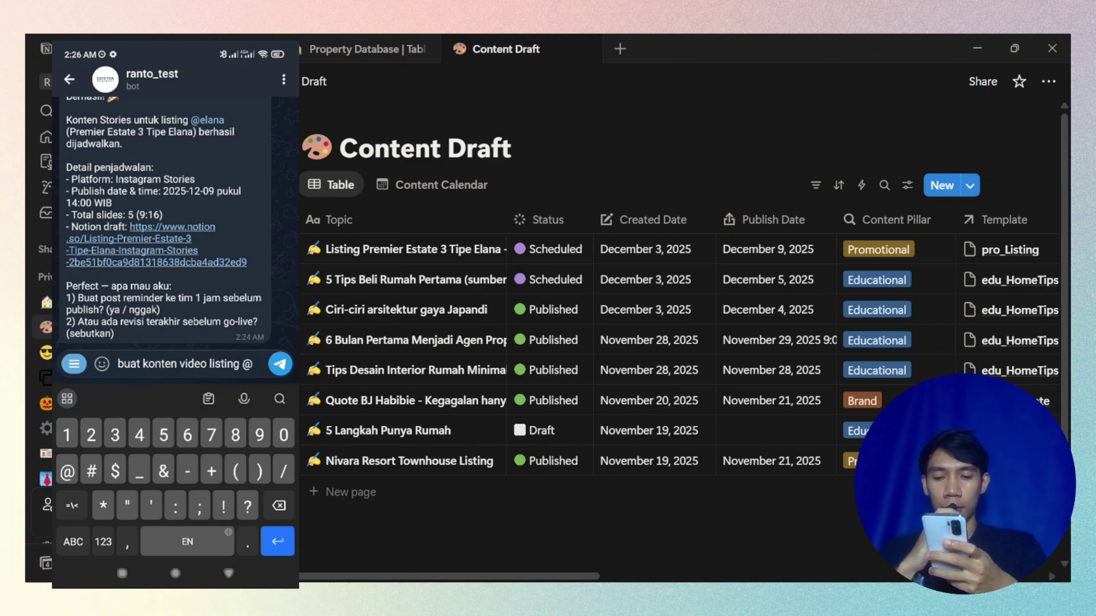
{"action": "key", "text": "BackSpace"}
{"action": "key", "text": "BackSpace"}
{"action": "key", "text": "BackSpace"}
{"action": "key", "text": "BackSpace"}
{"action": "key", "text": "BackSpace"}
{"action": "type", "text": "p"}
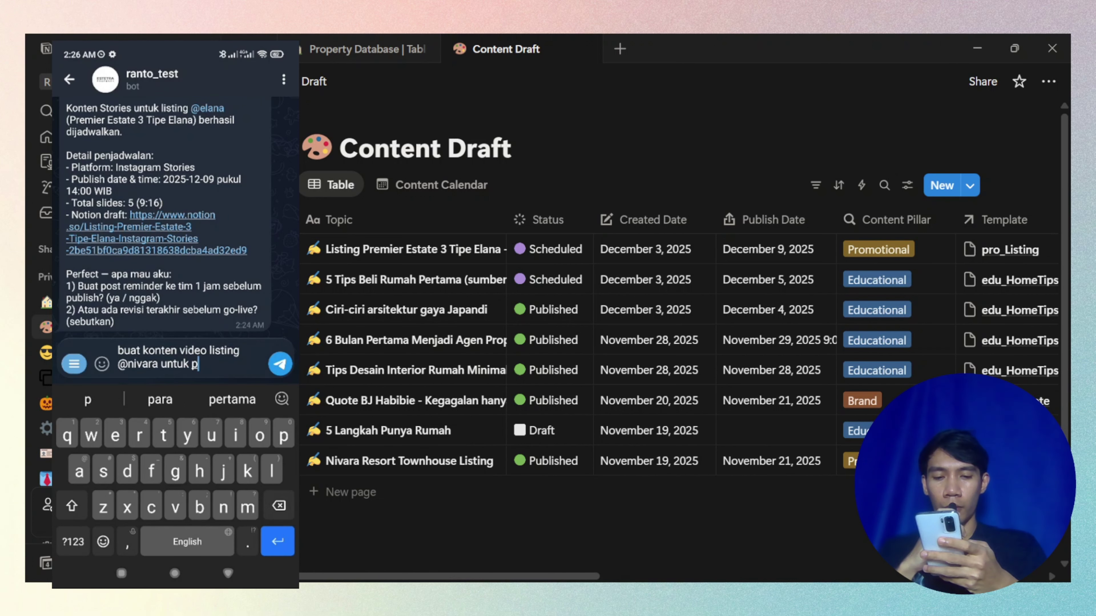
{"action": "type", "text": "latform instagram, tiktok dan youtube shorts"}
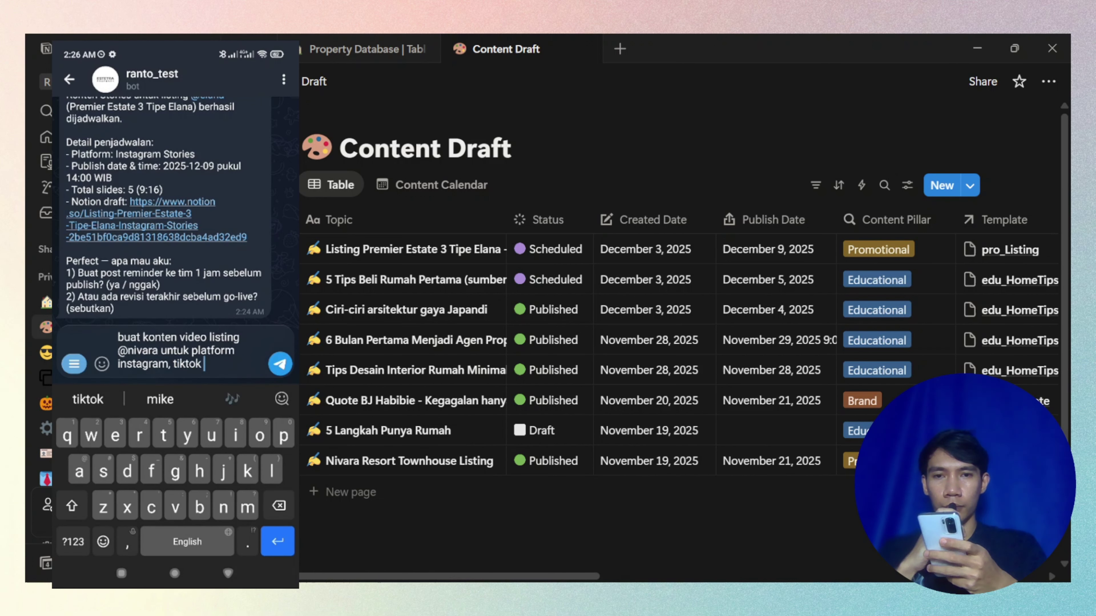
{"action": "key", "text": "Return"}
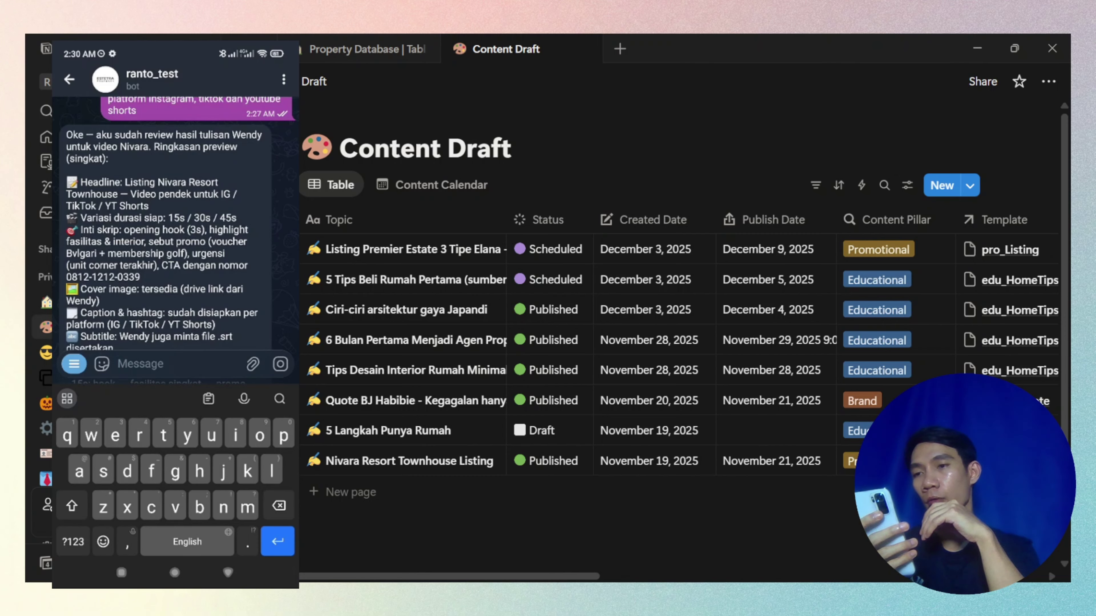
- Read through the bot's Nivara video summary, script preview and production options for voiceover, music, duration, subtitles and overlay
{"action": "scroll", "coordinate": [177, 225], "scroll_direction": "down", "scroll_amount": 1}
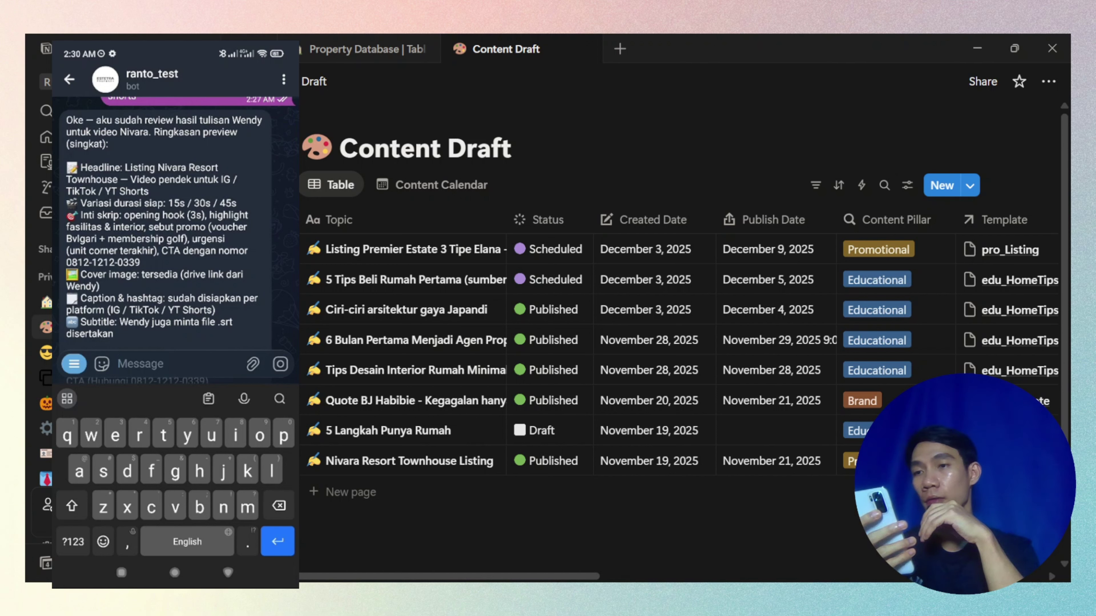
{"action": "scroll", "coordinate": [177, 224], "scroll_direction": "down", "scroll_amount": 1}
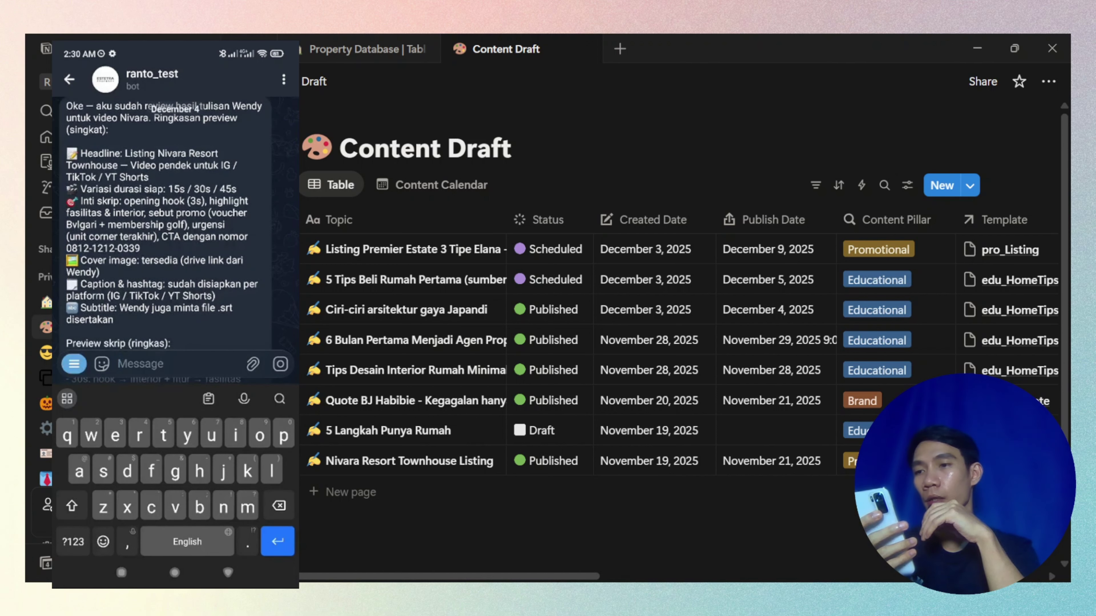
{"action": "scroll", "coordinate": [177, 224], "scroll_direction": "down", "scroll_amount": 2}
{"action": "scroll", "coordinate": [177, 225], "scroll_direction": "down", "scroll_amount": 5}
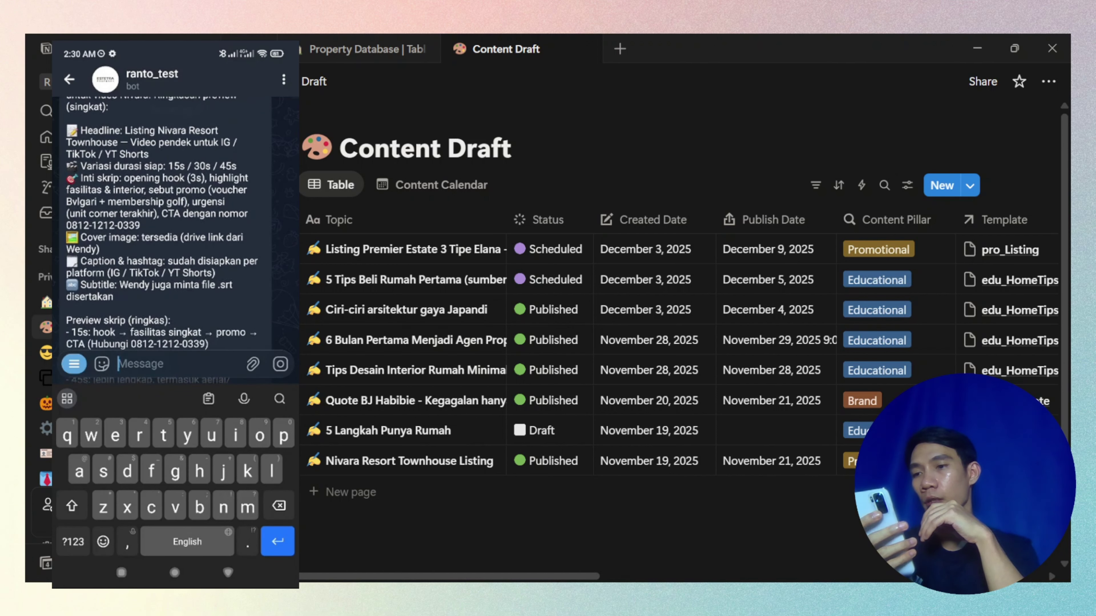
{"action": "scroll", "coordinate": [177, 225], "scroll_direction": "down", "scroll_amount": 2}
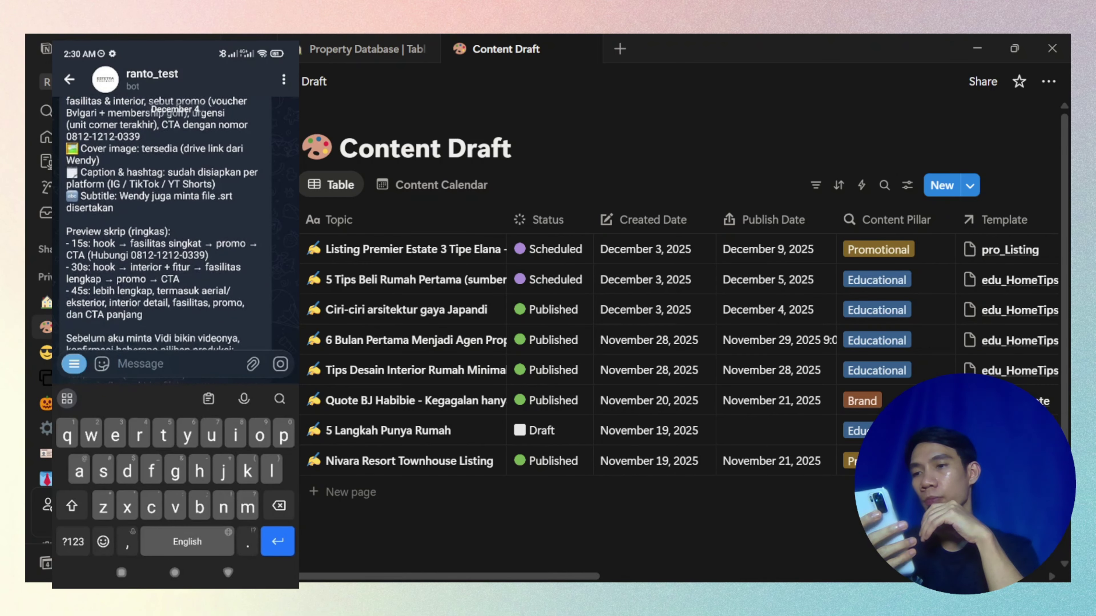
{"action": "scroll", "coordinate": [177, 225], "scroll_direction": "down", "scroll_amount": 4}
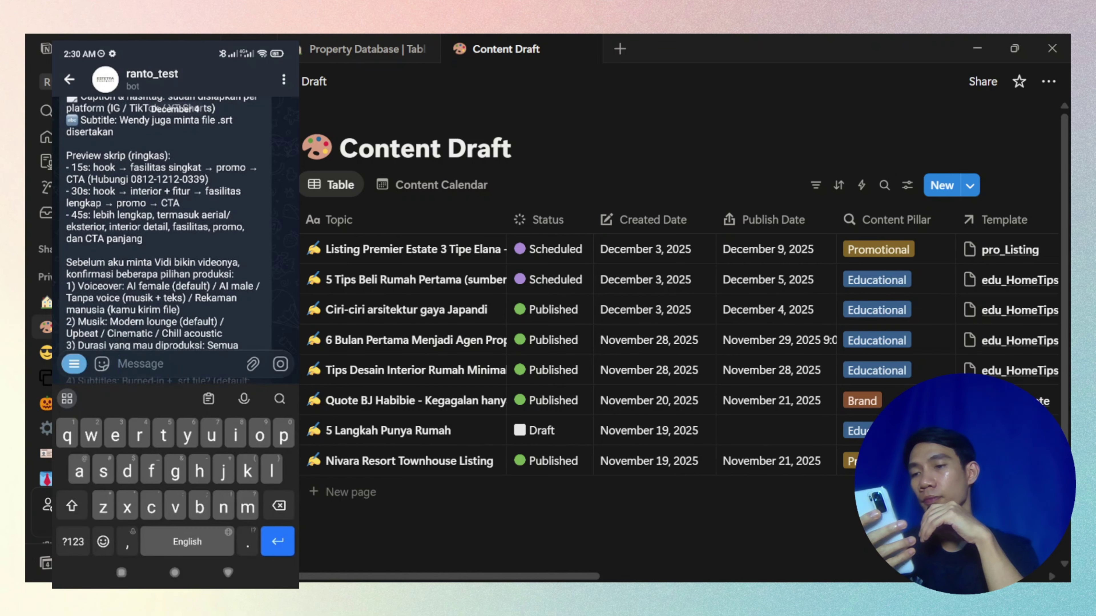
{"action": "scroll", "coordinate": [177, 224], "scroll_direction": "down", "scroll_amount": 12}
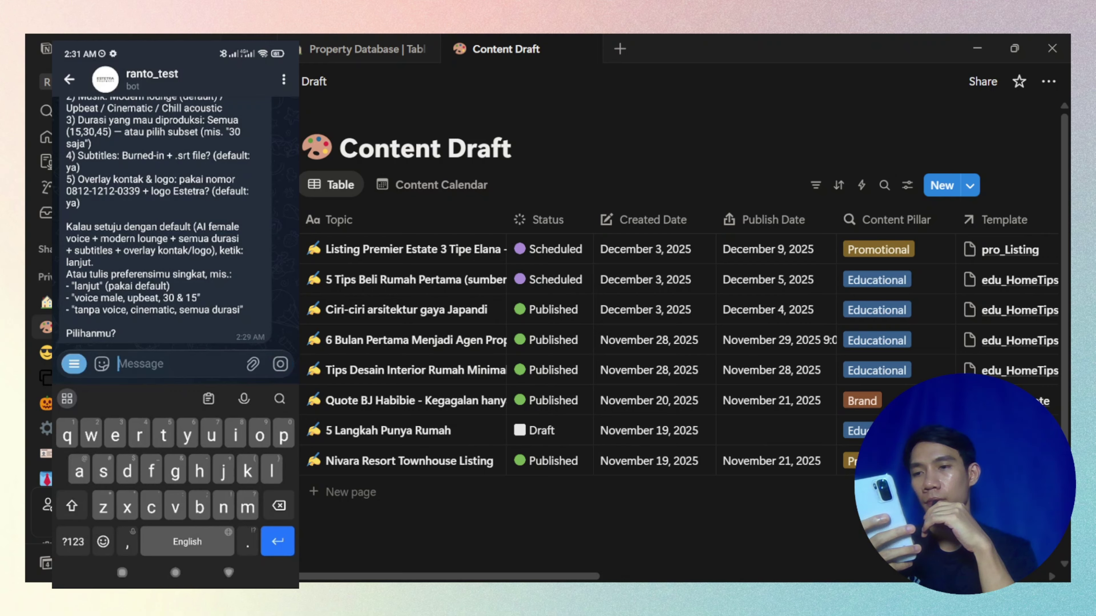
- Send the bot the video preferences "tanpa voice, lofi, 30s" and play the generated video in the browser
{"action": "type", "text": "tanpa voice, "}
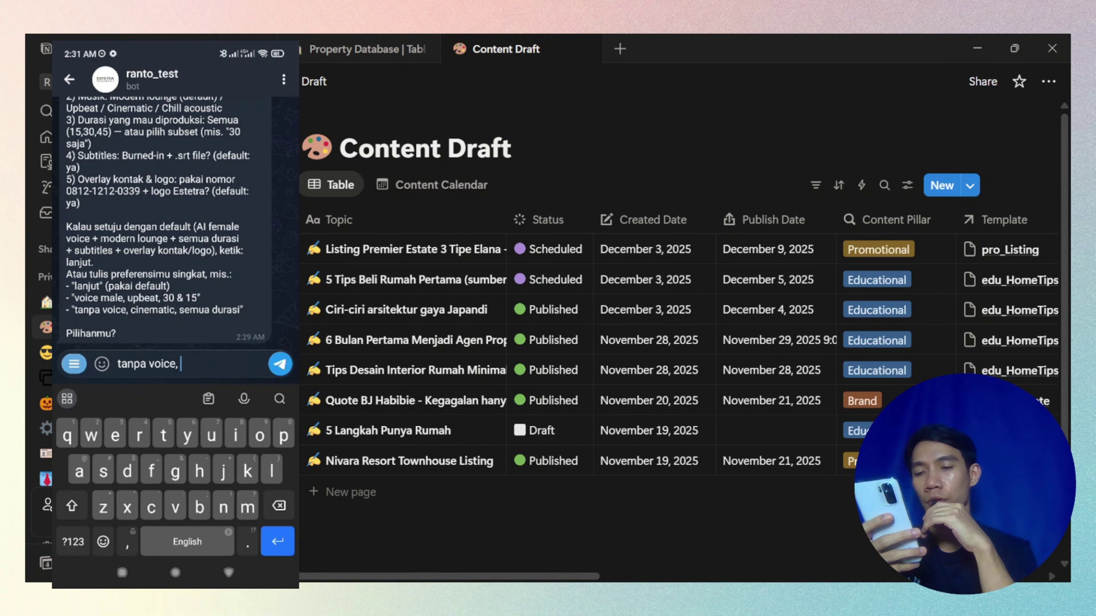
{"action": "type", "text": "lofi, 30s"}
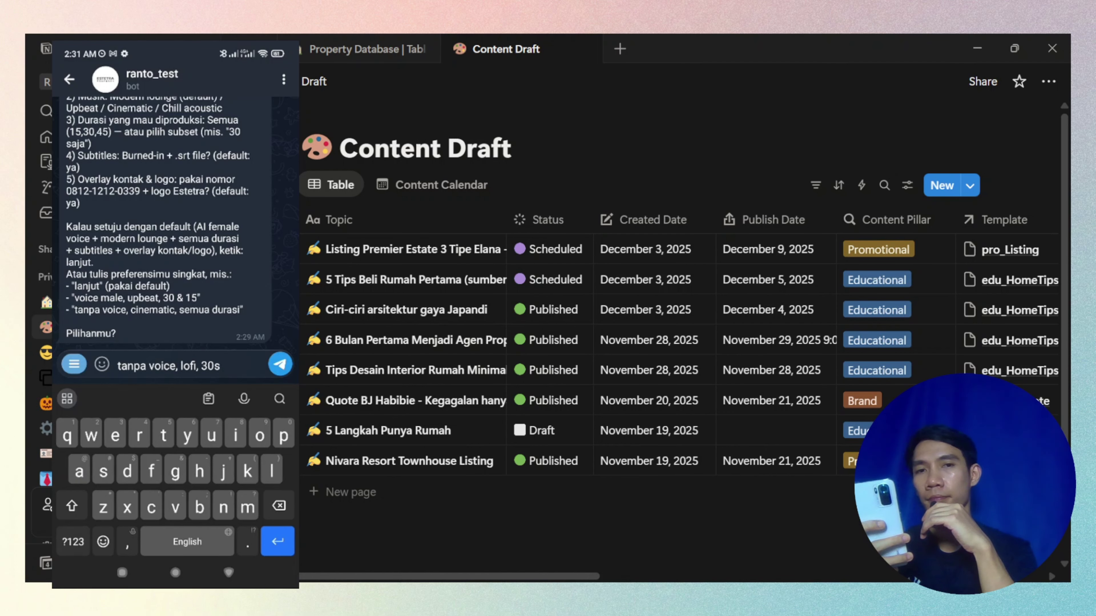
{"action": "left_click", "coordinate": [280, 364]}
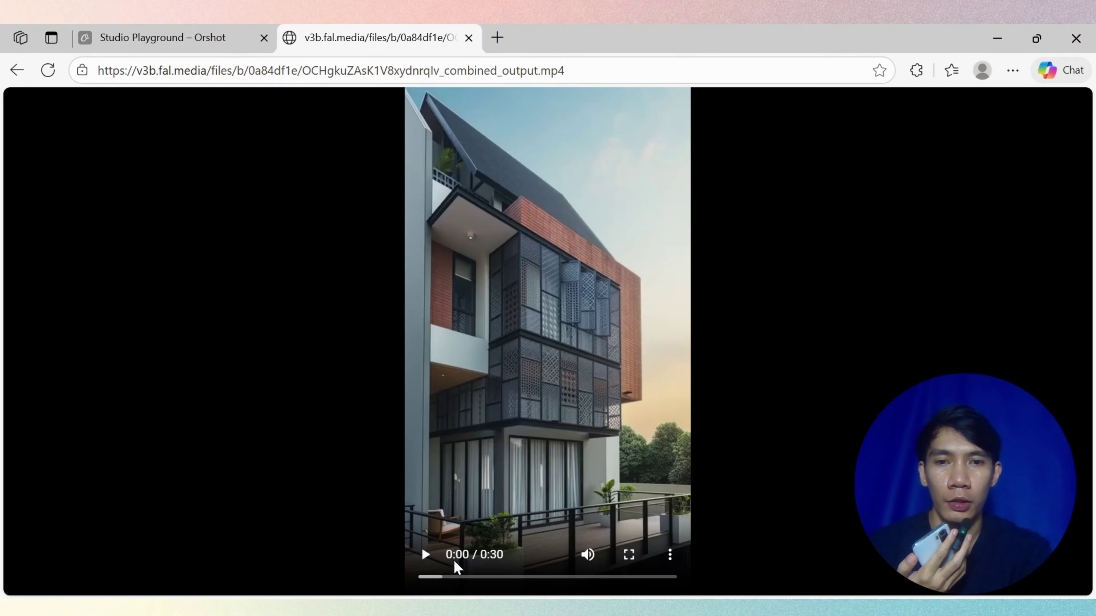
{"action": "left_click", "coordinate": [424, 556]}
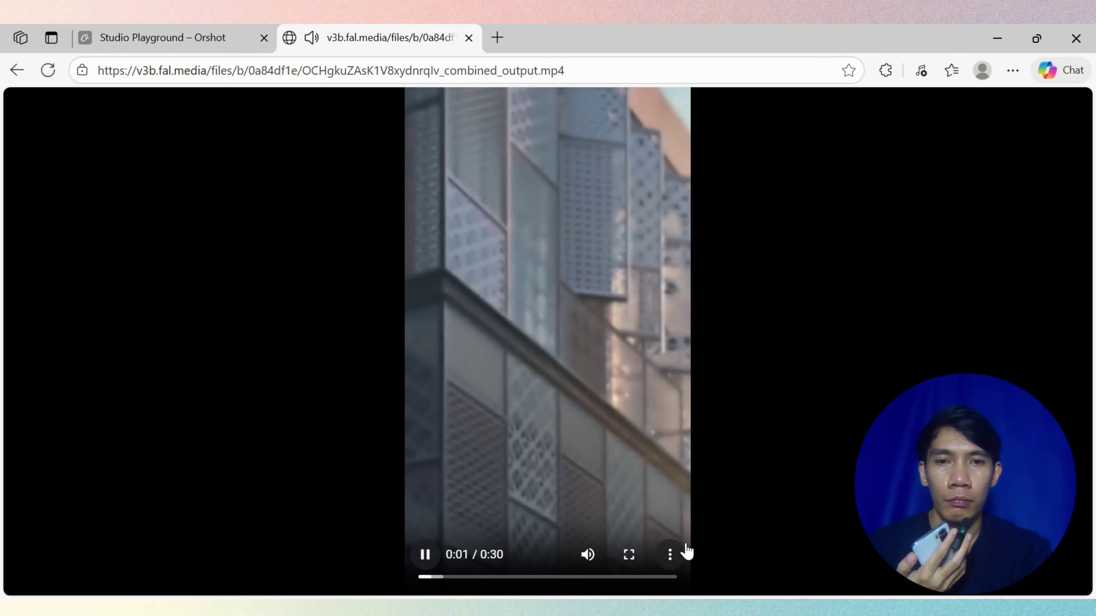